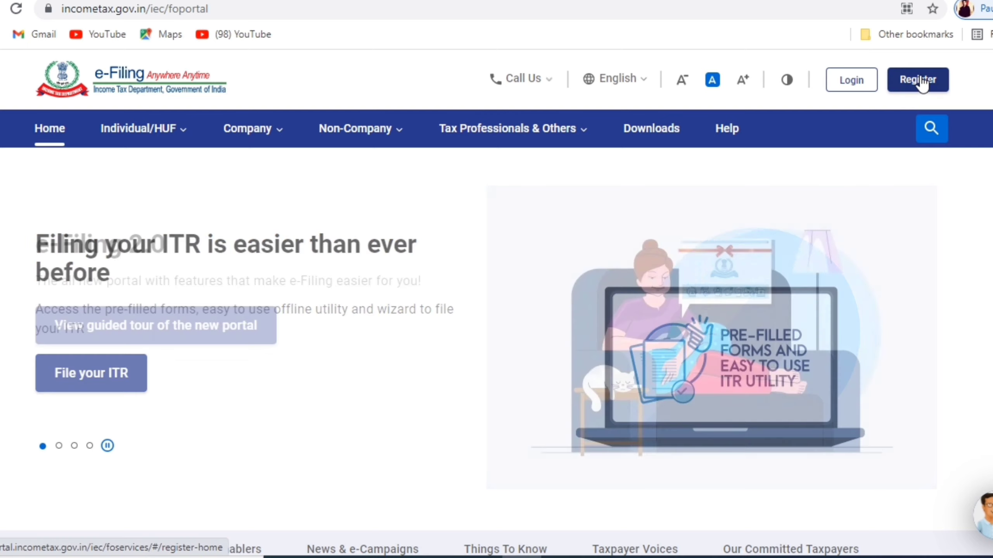
- Open the new registration page and keep Taxpayer as the registration category
{"action": "left_click", "coordinate": [920, 81]}
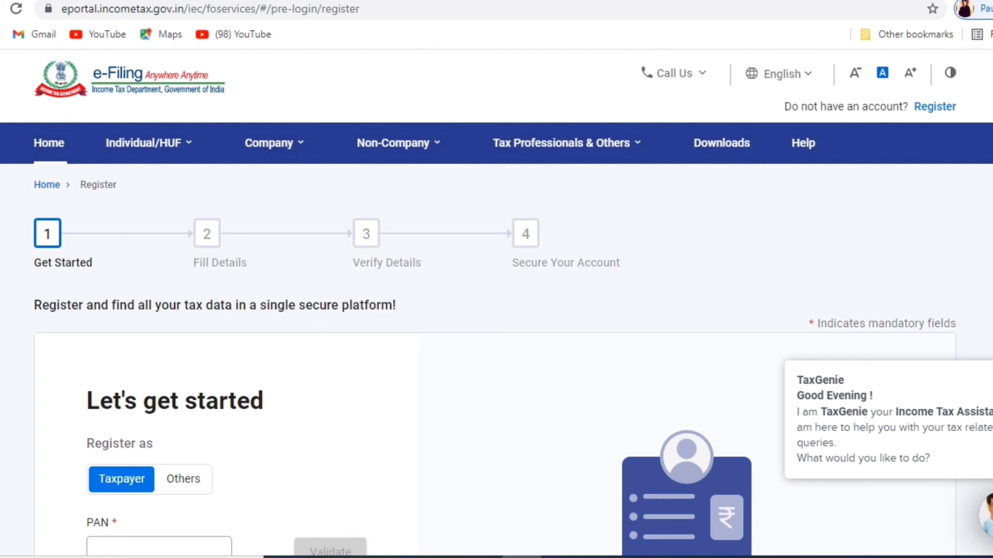
{"action": "scroll", "coordinate": [494, 368], "scroll_direction": "down", "scroll_amount": 5}
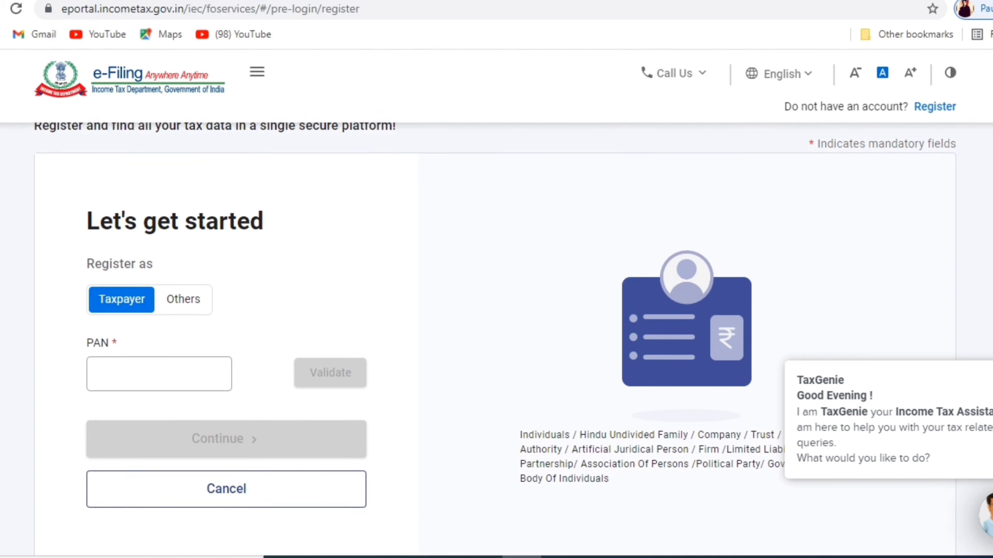
{"action": "scroll", "coordinate": [660, 309], "scroll_direction": "down", "scroll_amount": 1}
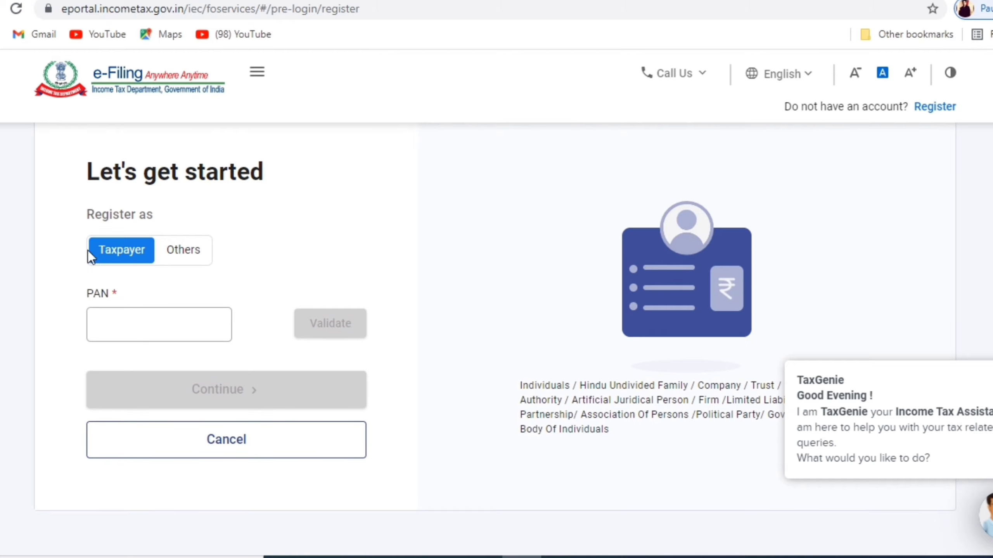
{"action": "left_click", "coordinate": [183, 254]}
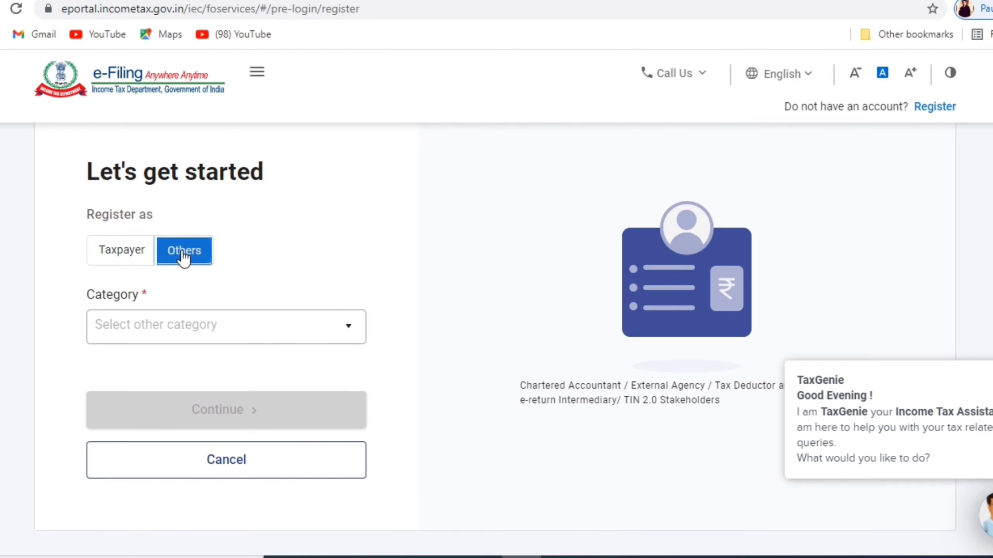
{"action": "left_click", "coordinate": [127, 253]}
- Enter and validate the PAN, then confirm registering as an individual taxpayer
{"action": "left_click", "coordinate": [137, 331]}
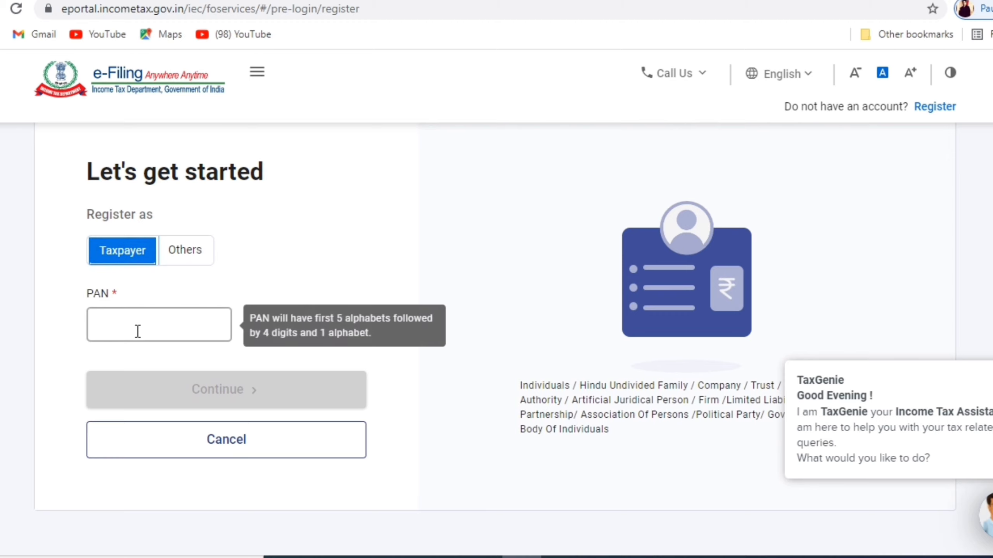
{"action": "left_click", "coordinate": [140, 338]}
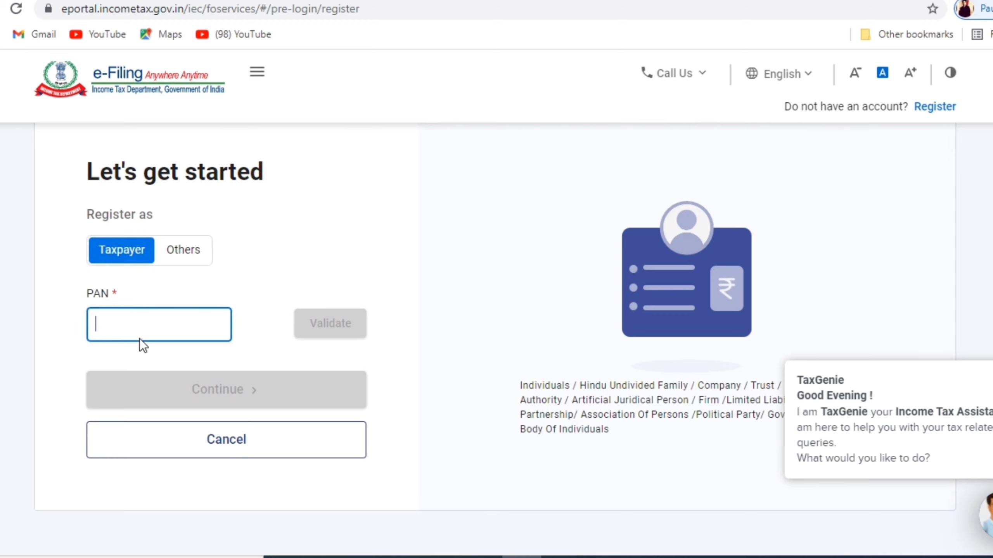
{"action": "key", "text": "ctrl+v"}
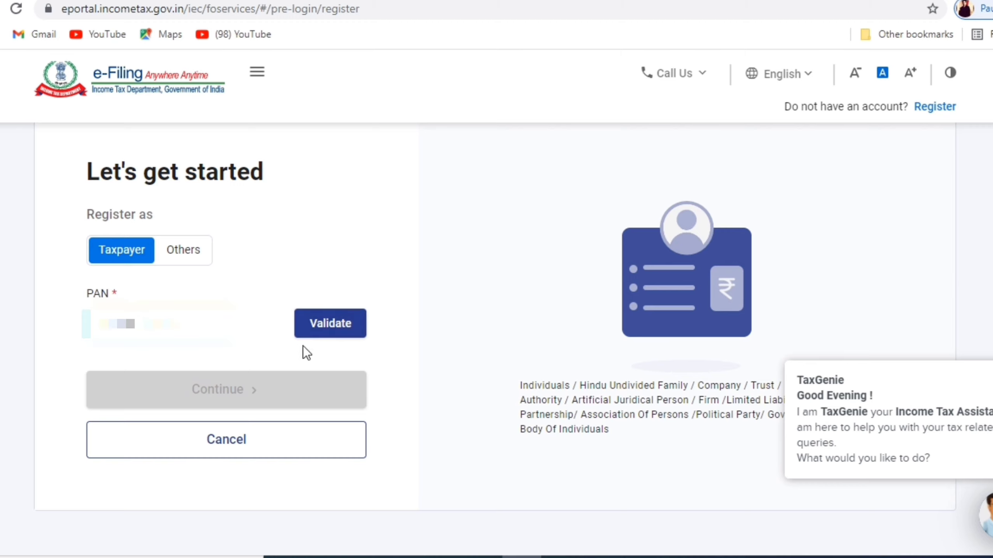
{"action": "left_click", "coordinate": [328, 331]}
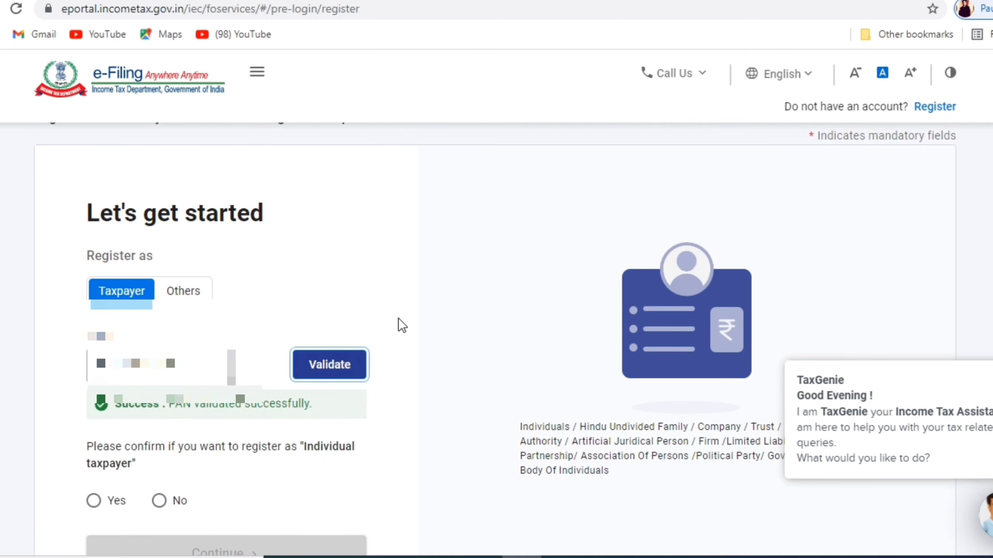
{"action": "scroll", "coordinate": [399, 318], "scroll_direction": "down", "scroll_amount": 5}
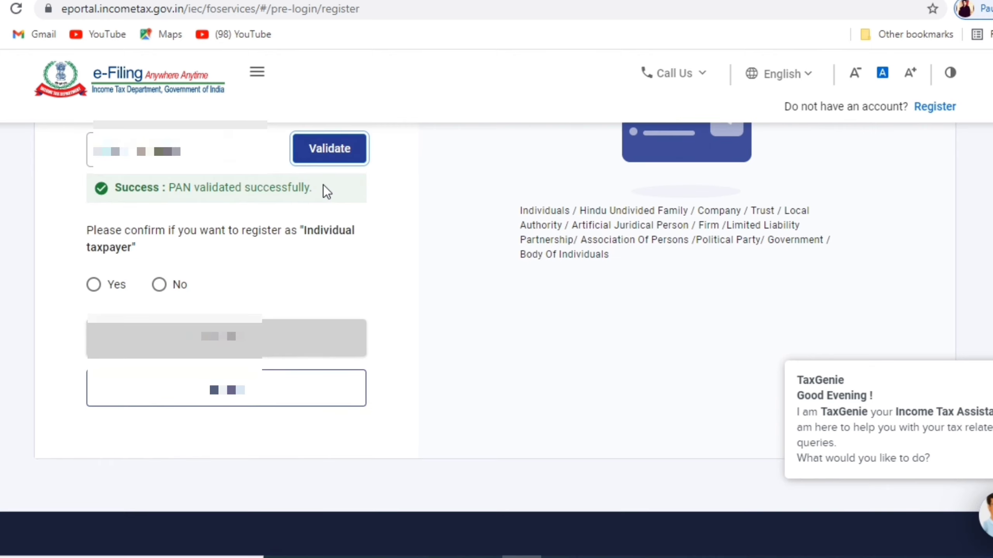
{"action": "left_click_drag", "start_coordinate": [323, 185], "coordinate": [74, 195]}
{"action": "left_click", "coordinate": [492, 280]}
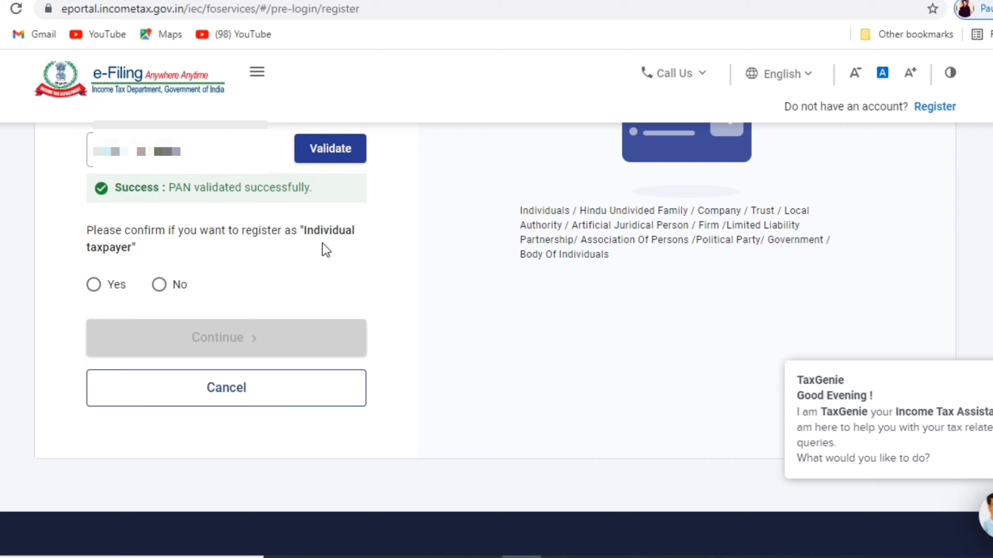
{"action": "left_click", "coordinate": [94, 285]}
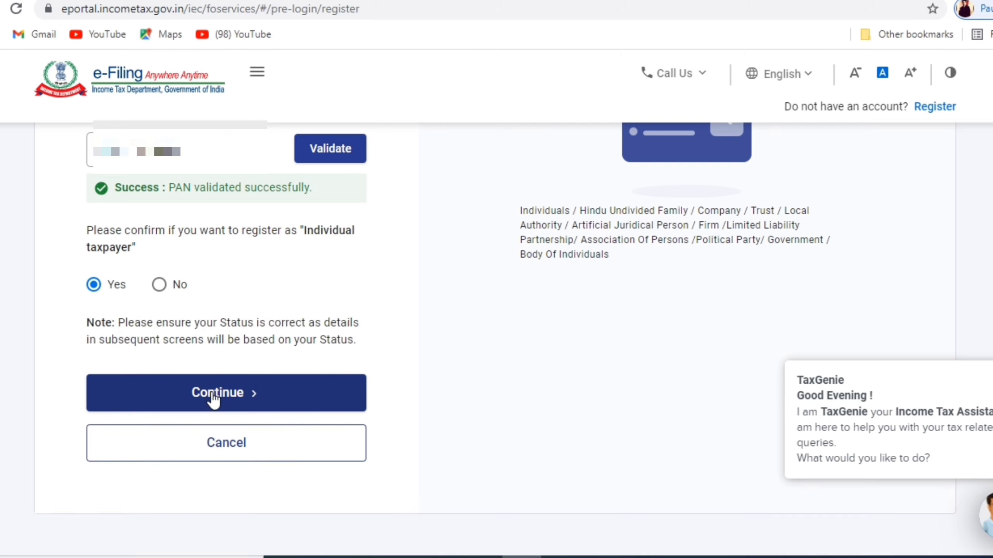
{"action": "left_click", "coordinate": [213, 399]}
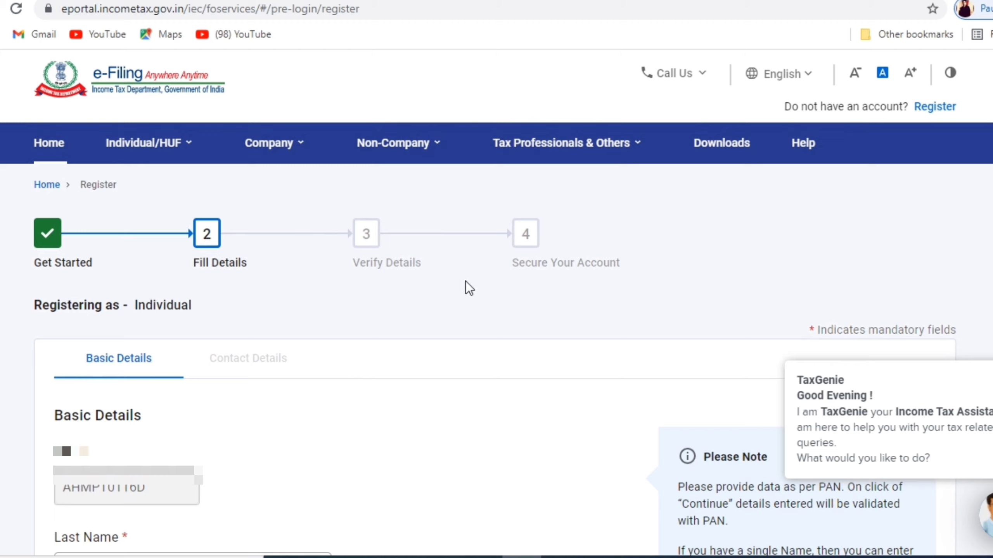
- Fill in the first, middle and last name fields and the date of birth
{"action": "scroll", "coordinate": [494, 360], "scroll_direction": "down", "scroll_amount": 4}
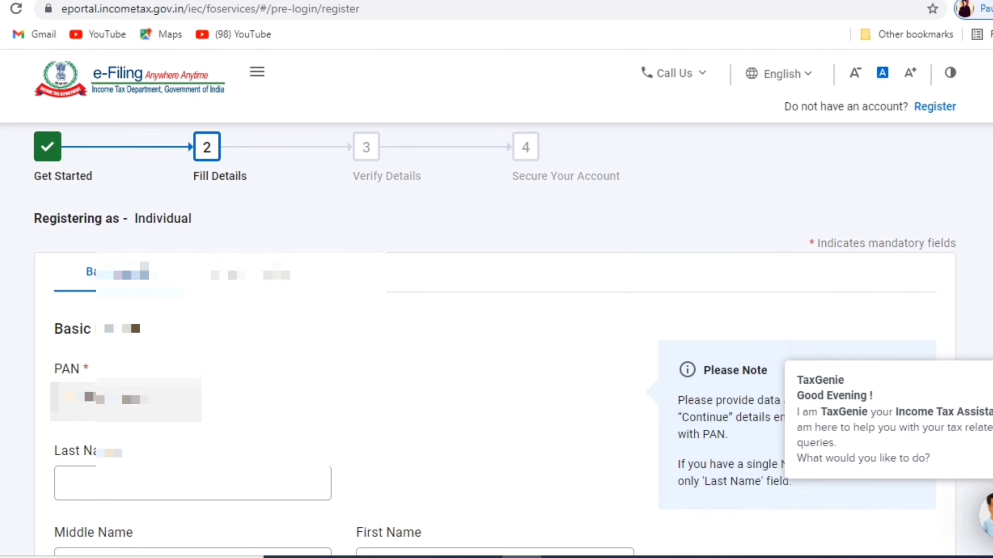
{"action": "scroll", "coordinate": [494, 360], "scroll_direction": "down", "scroll_amount": 4}
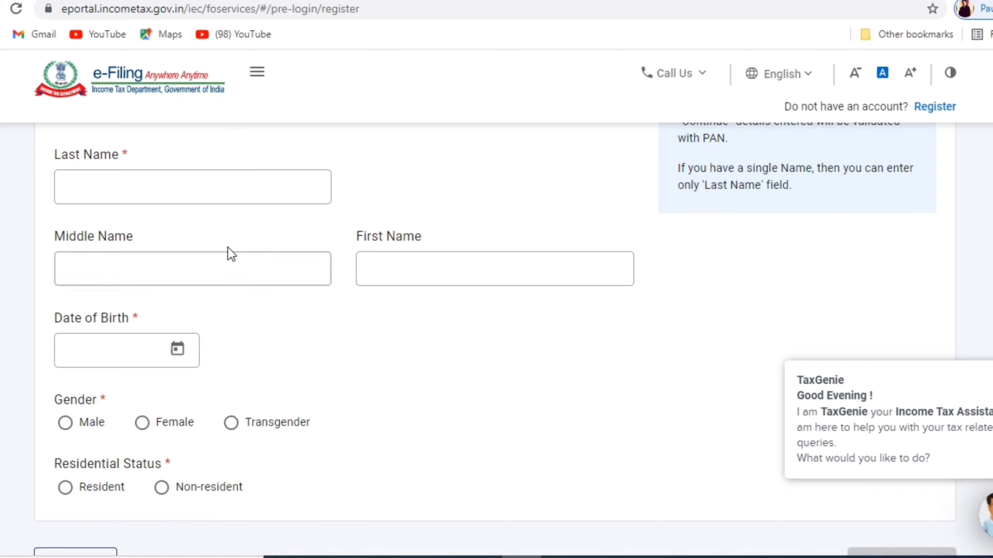
{"action": "left_click", "coordinate": [176, 185]}
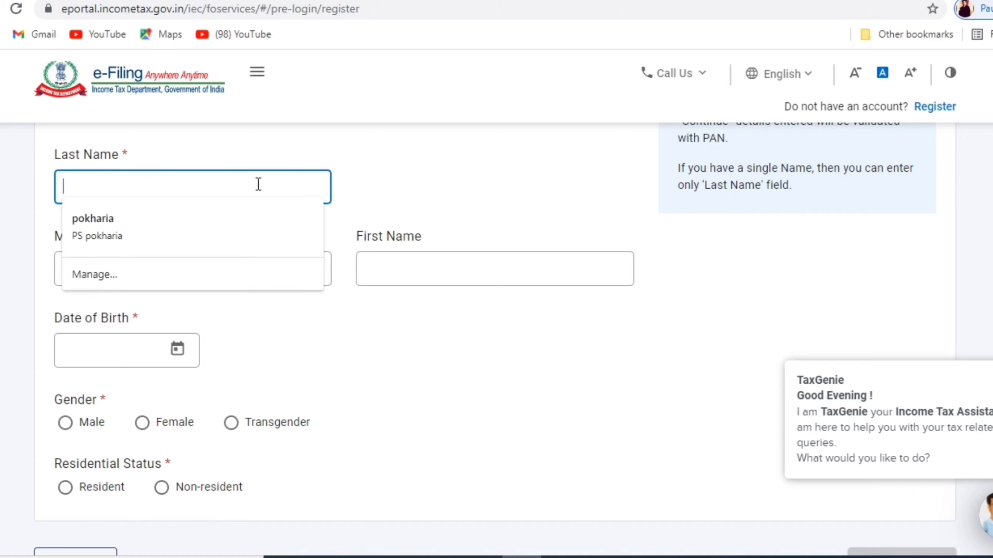
{"action": "left_click", "coordinate": [534, 211]}
{"action": "left_click", "coordinate": [215, 299]}
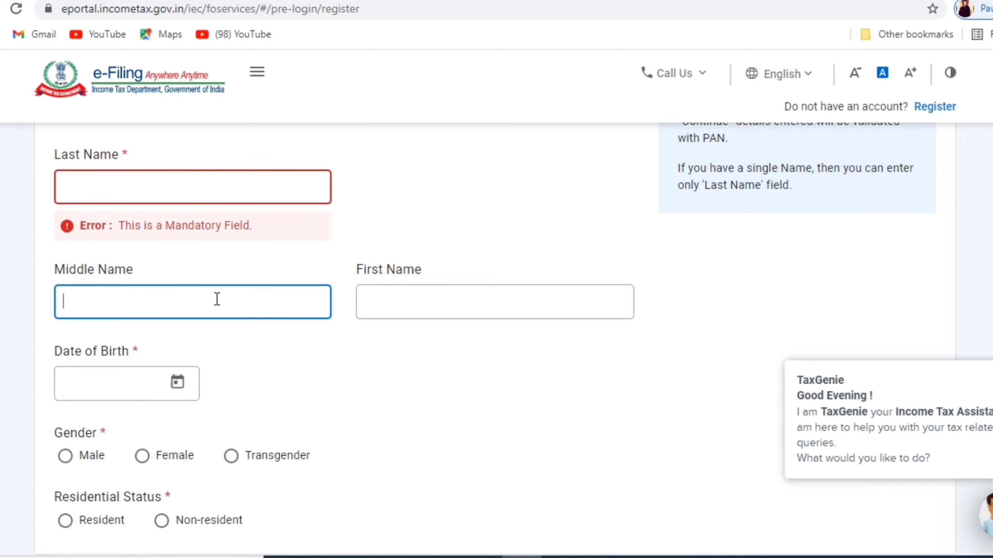
{"action": "left_click", "coordinate": [410, 313]}
{"action": "left_click", "coordinate": [119, 384]}
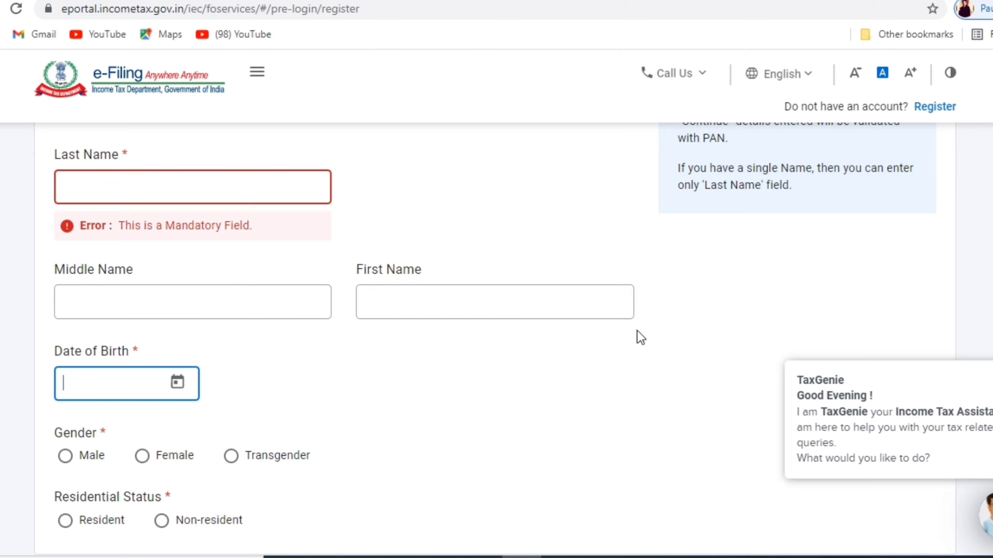
{"action": "scroll", "coordinate": [86, 232], "scroll_direction": "down", "scroll_amount": 5}
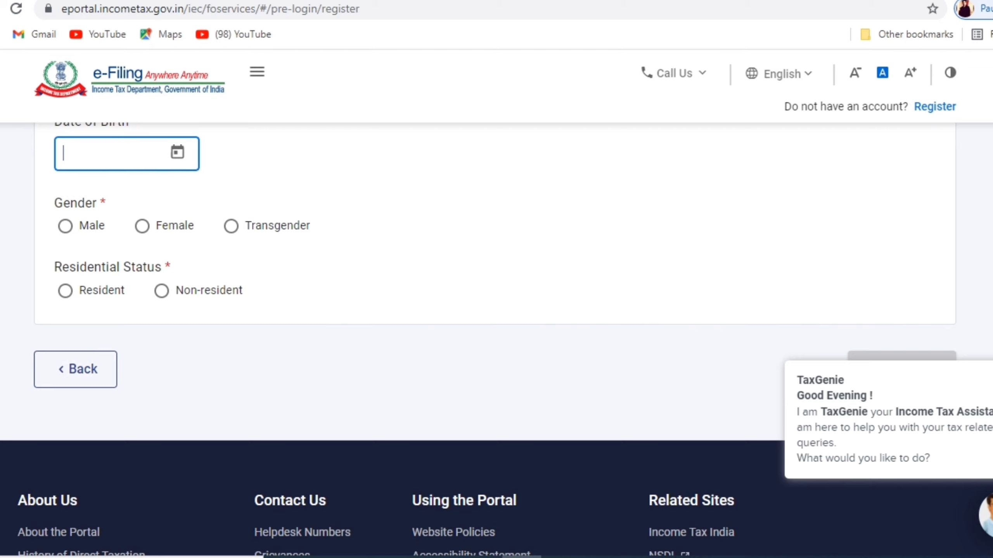
{"action": "scroll", "coordinate": [494, 339], "scroll_direction": "up", "scroll_amount": 8}
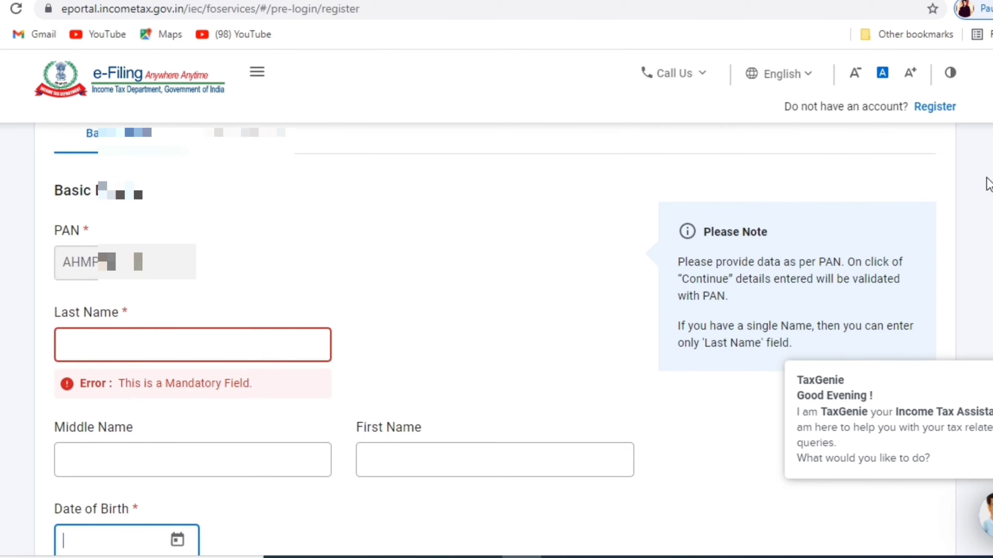
- Complete the missing last name and submit the basic details as a Resident
{"action": "left_click", "coordinate": [182, 344]}
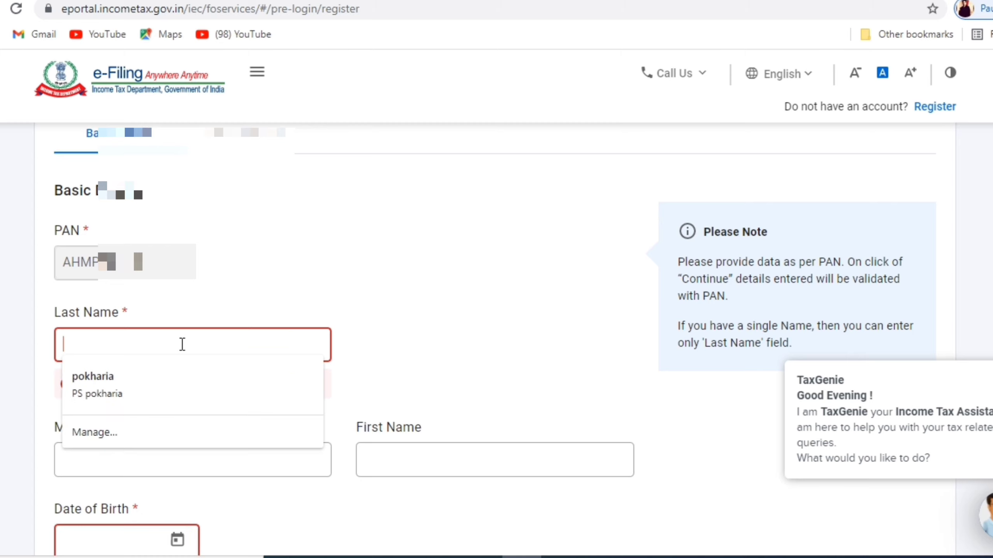
{"action": "type", "text": "te"}
{"action": "scroll", "coordinate": [508, 313], "scroll_direction": "down", "scroll_amount": 10}
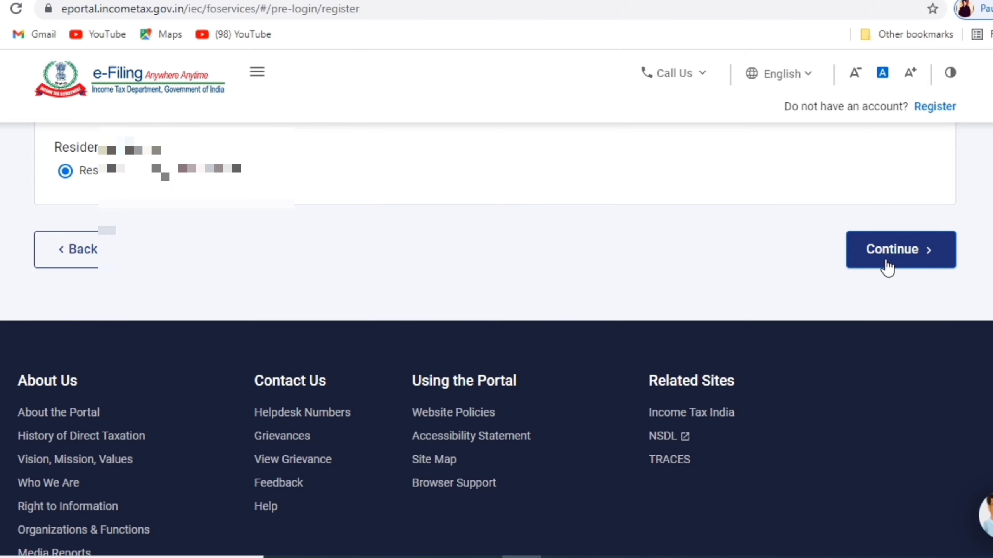
{"action": "left_click", "coordinate": [886, 266]}
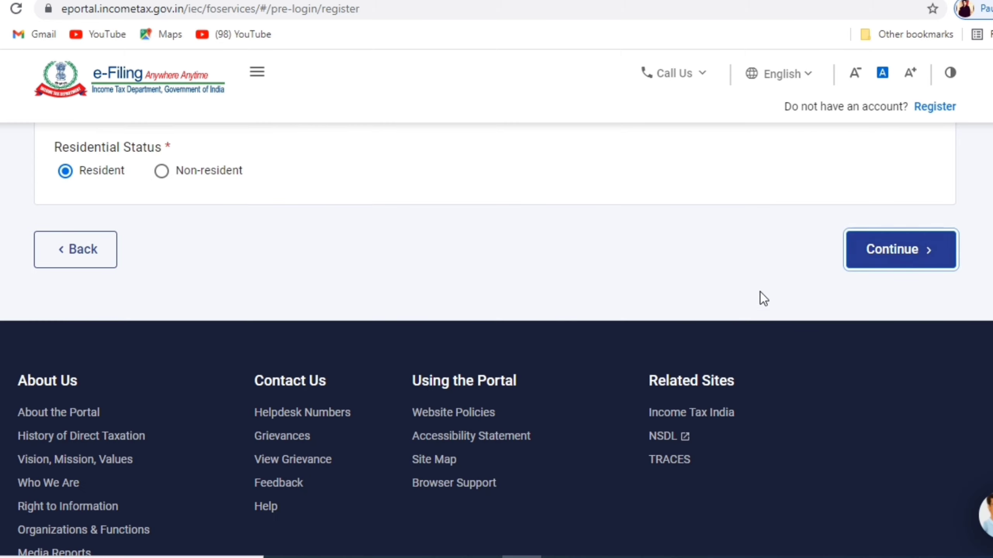
{"action": "left_click", "coordinate": [909, 254]}
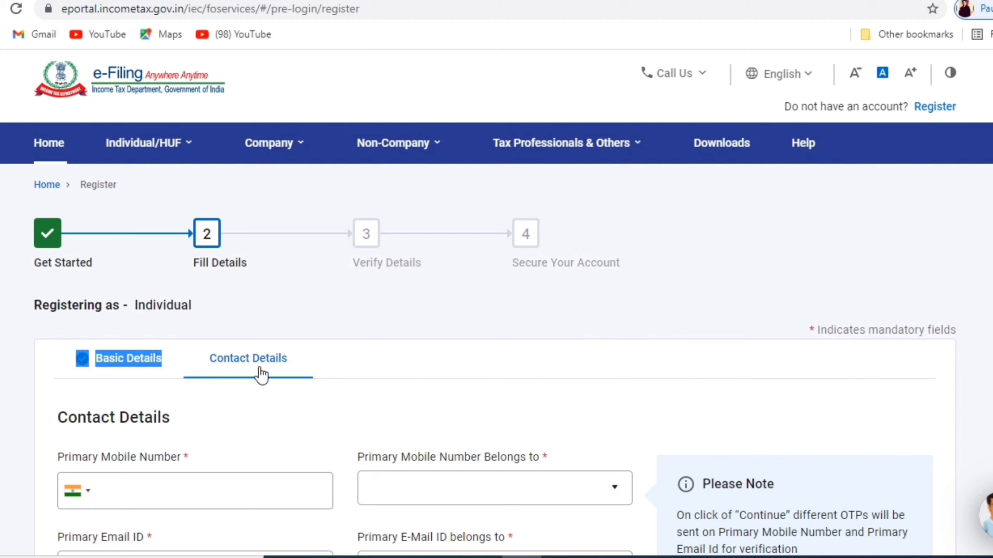
- Submit mobile, email and postal address with State Delhi to request verification OTPs
{"action": "left_click", "coordinate": [446, 309]}
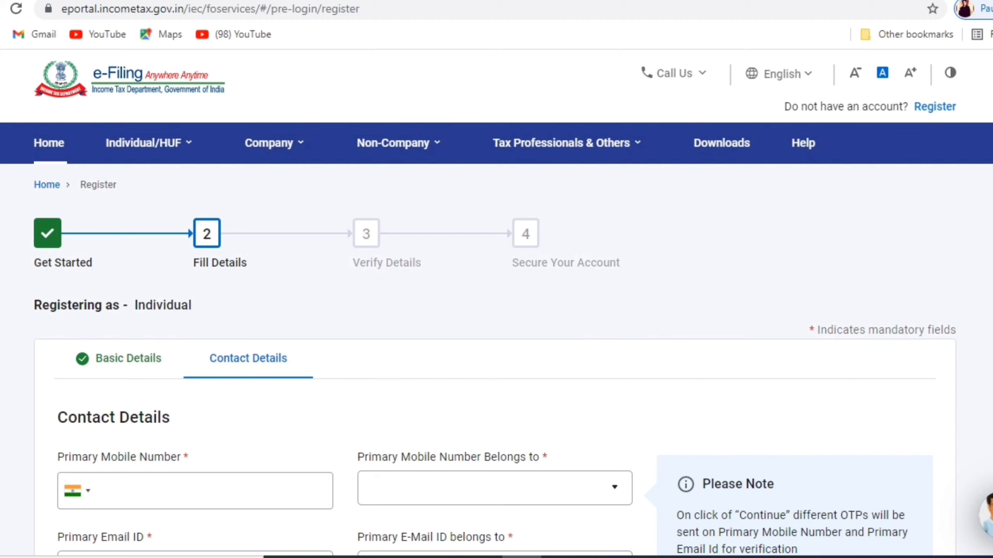
{"action": "scroll", "coordinate": [494, 360], "scroll_direction": "down", "scroll_amount": 6}
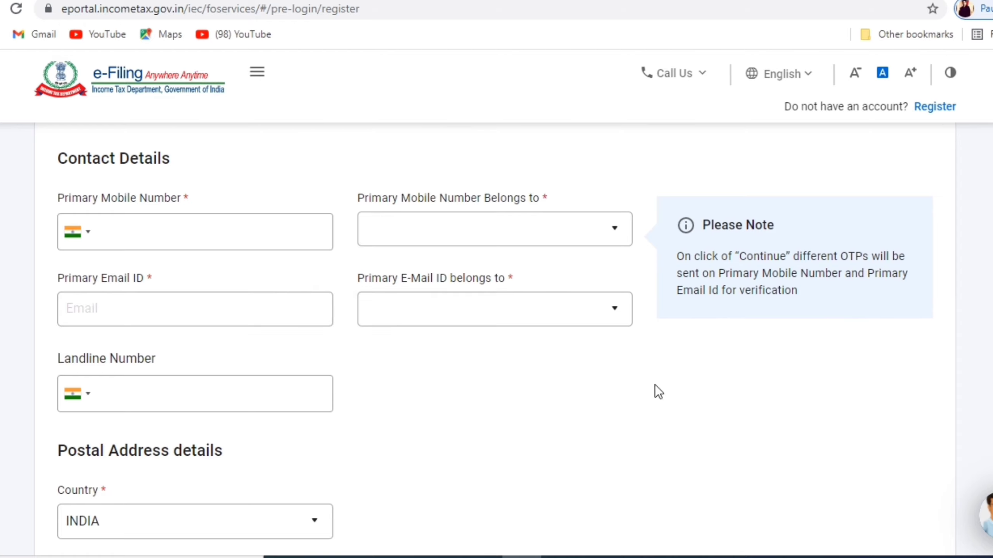
{"action": "scroll", "coordinate": [796, 305], "scroll_direction": "down", "scroll_amount": 8}
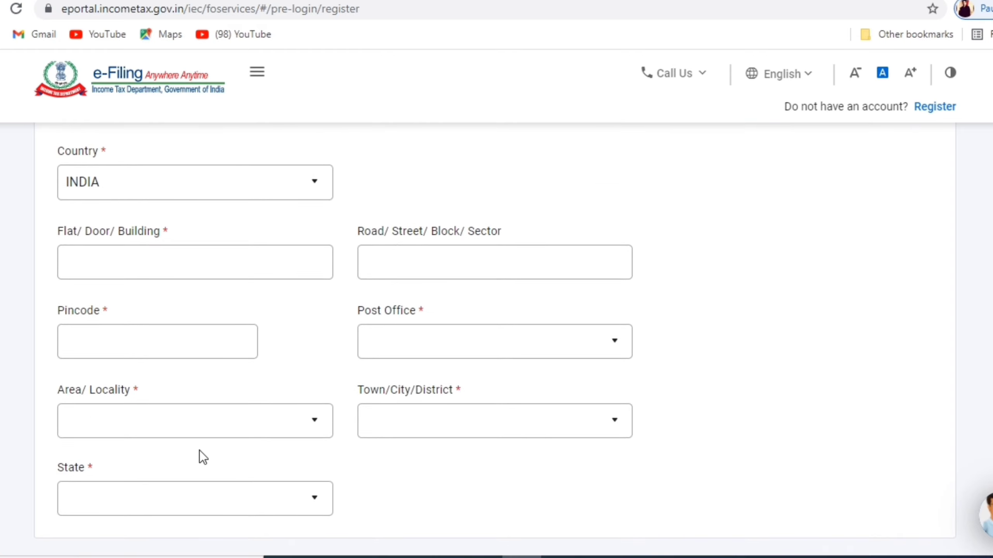
{"action": "scroll", "coordinate": [344, 340], "scroll_direction": "up", "scroll_amount": 2}
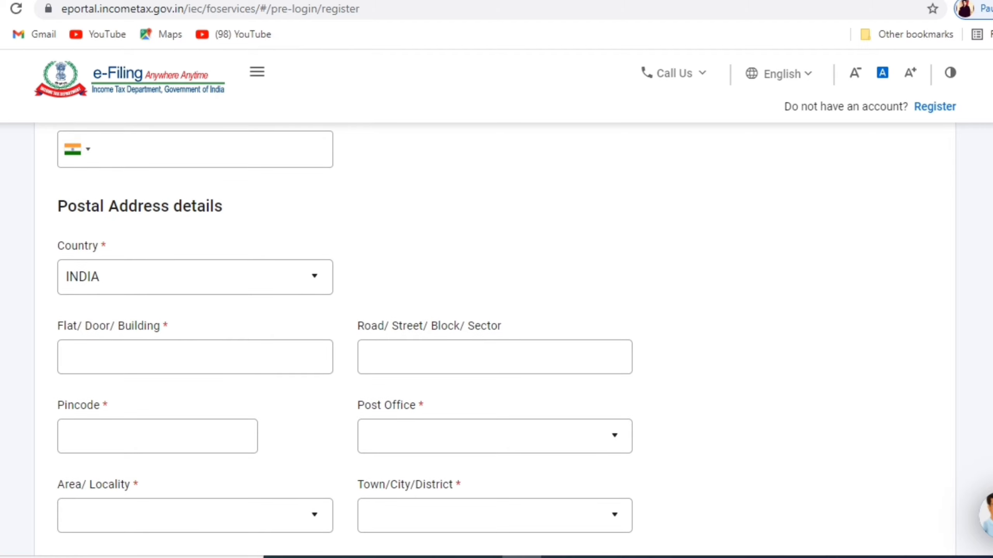
{"action": "scroll", "coordinate": [497, 340], "scroll_direction": "up", "scroll_amount": 6}
{"action": "scroll", "coordinate": [497, 340], "scroll_direction": "down", "scroll_amount": 15}
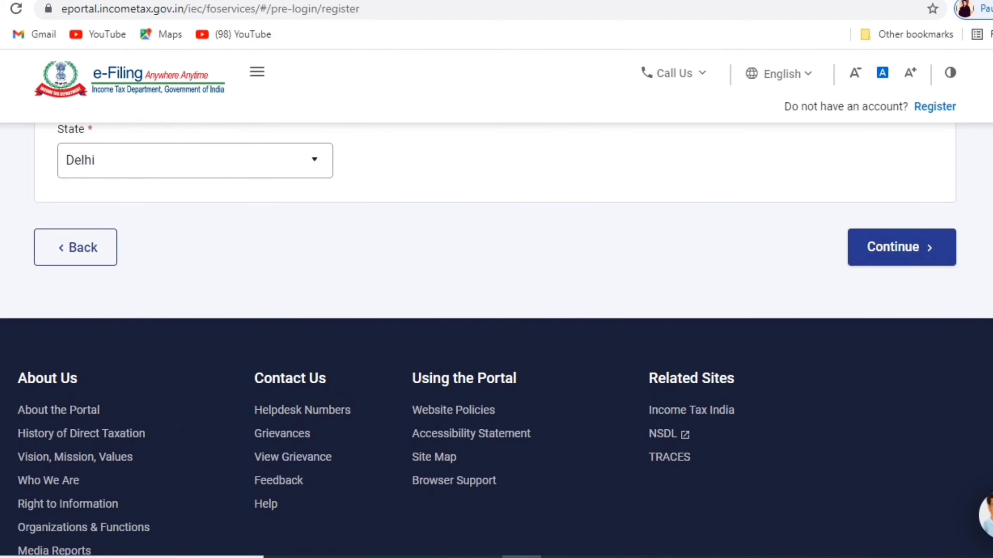
{"action": "left_click", "coordinate": [857, 260]}
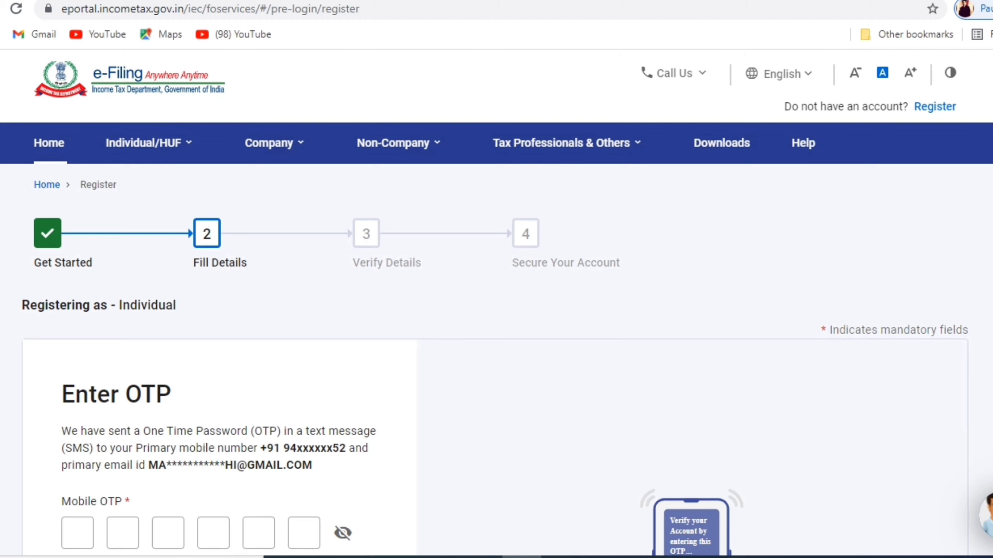
- Enter the six-digit mobile and email OTPs and submit them for verification
{"action": "scroll", "coordinate": [495, 361], "scroll_direction": "down", "scroll_amount": 1}
{"action": "scroll", "coordinate": [496, 341], "scroll_direction": "down", "scroll_amount": 7}
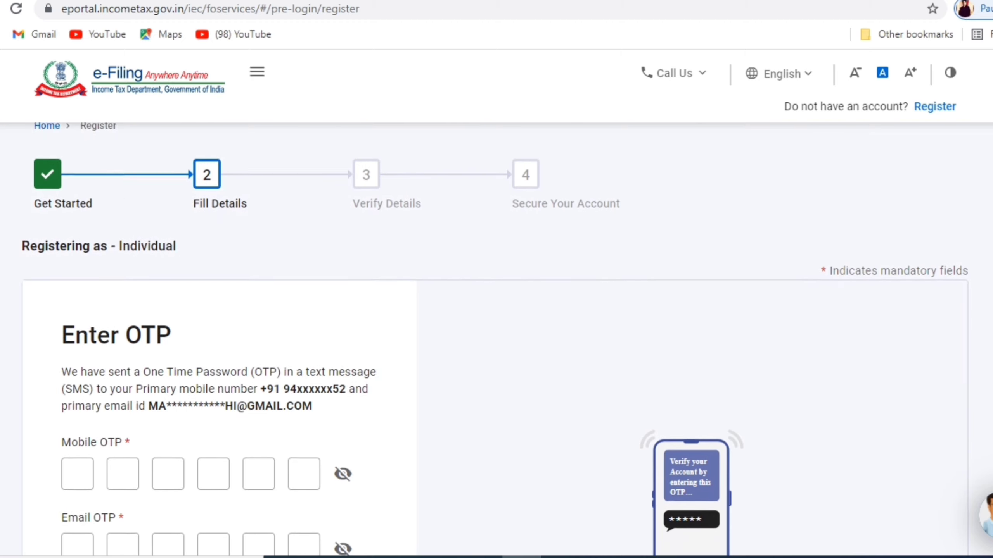
{"action": "type", "text": "123456123456"}
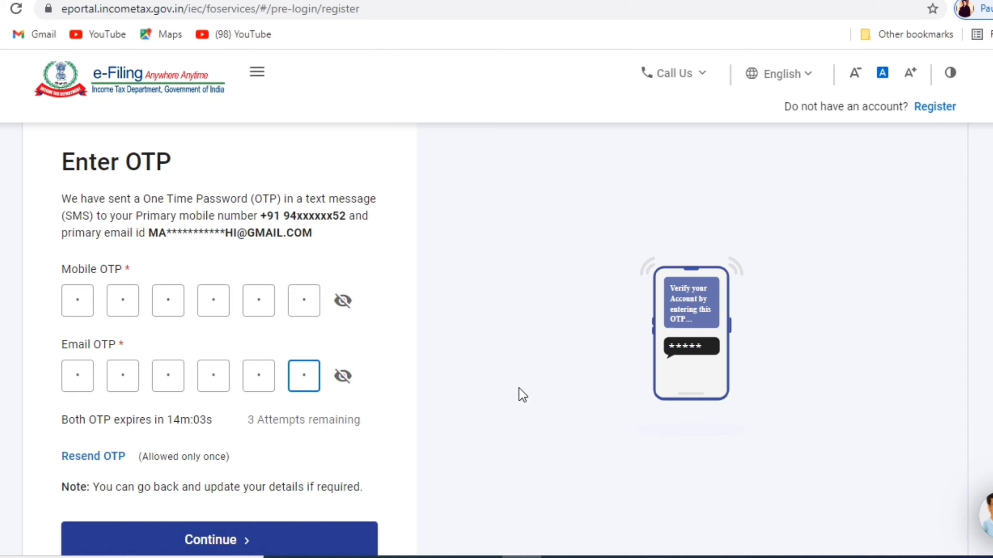
{"action": "scroll", "coordinate": [518, 387], "scroll_direction": "down", "scroll_amount": 5}
{"action": "scroll", "coordinate": [956, 402], "scroll_direction": "up", "scroll_amount": 4}
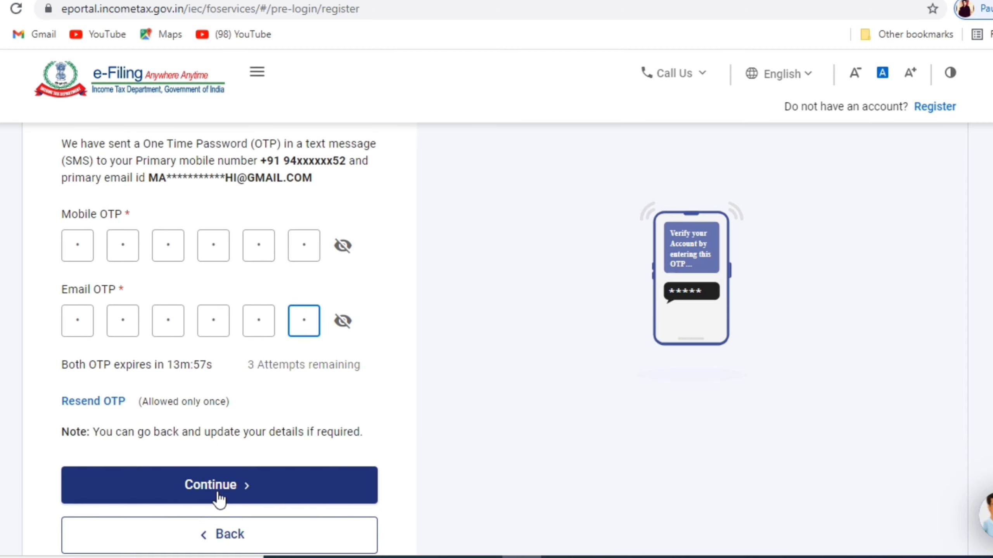
{"action": "left_click", "coordinate": [215, 492]}
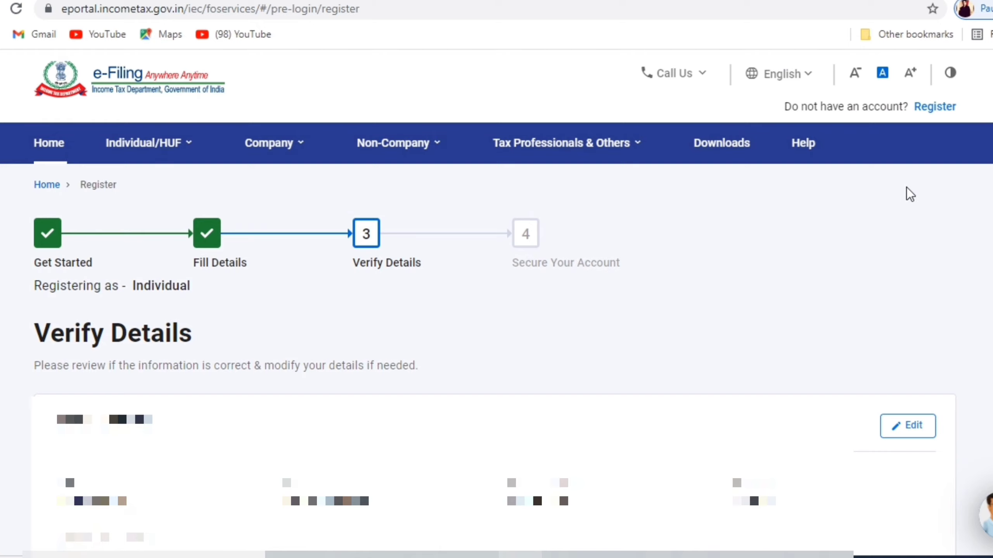
- Review the registration details on the Verify Details page and confirm them
{"action": "scroll", "coordinate": [494, 366], "scroll_direction": "down", "scroll_amount": 2}
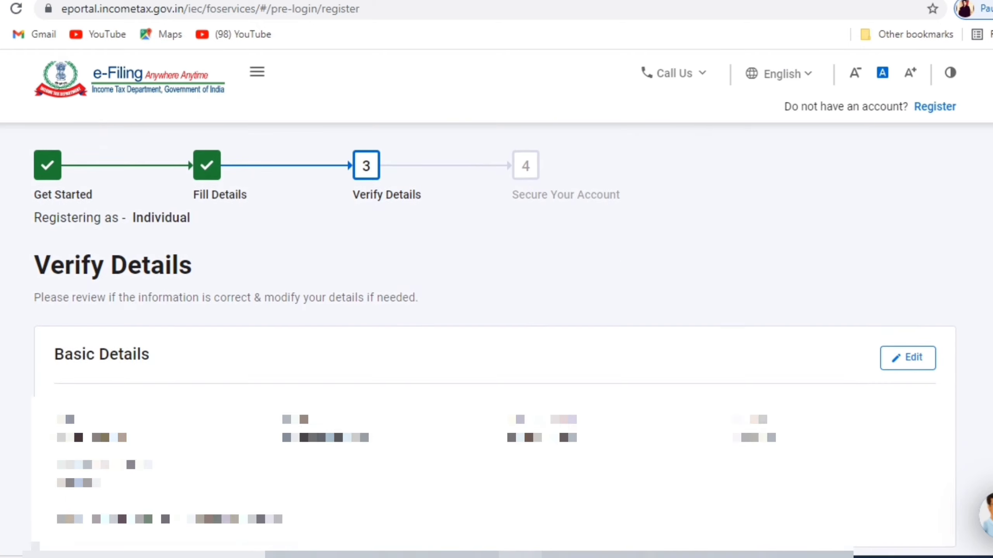
{"action": "scroll", "coordinate": [496, 340], "scroll_direction": "down", "scroll_amount": 4}
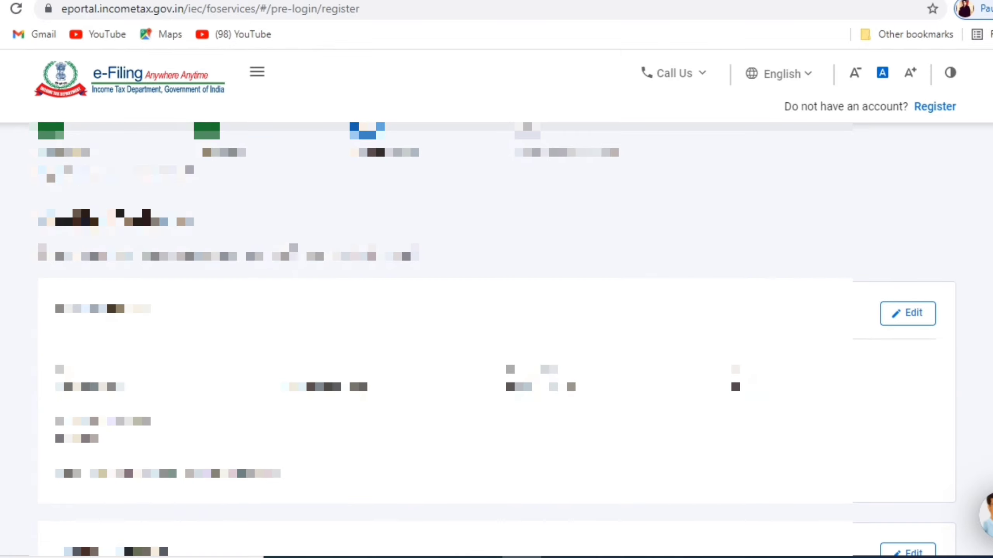
{"action": "scroll", "coordinate": [544, 291], "scroll_direction": "down", "scroll_amount": 1}
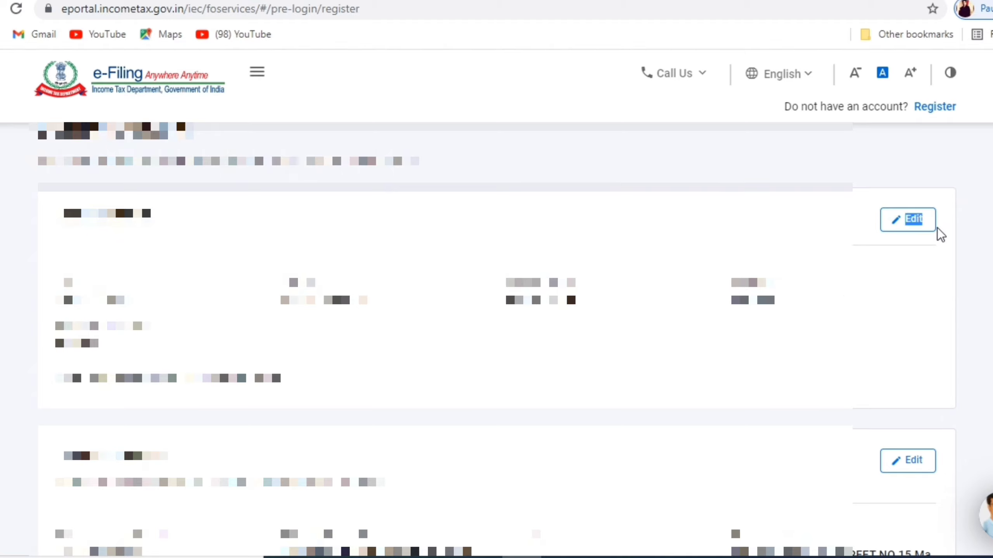
{"action": "scroll", "coordinate": [519, 363], "scroll_direction": "down", "scroll_amount": 4}
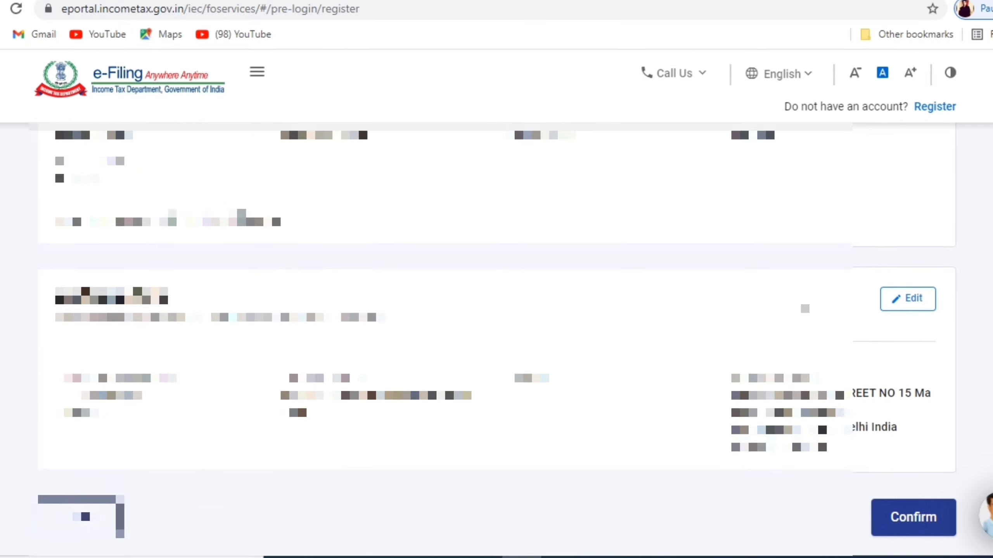
{"action": "left_click", "coordinate": [925, 520]}
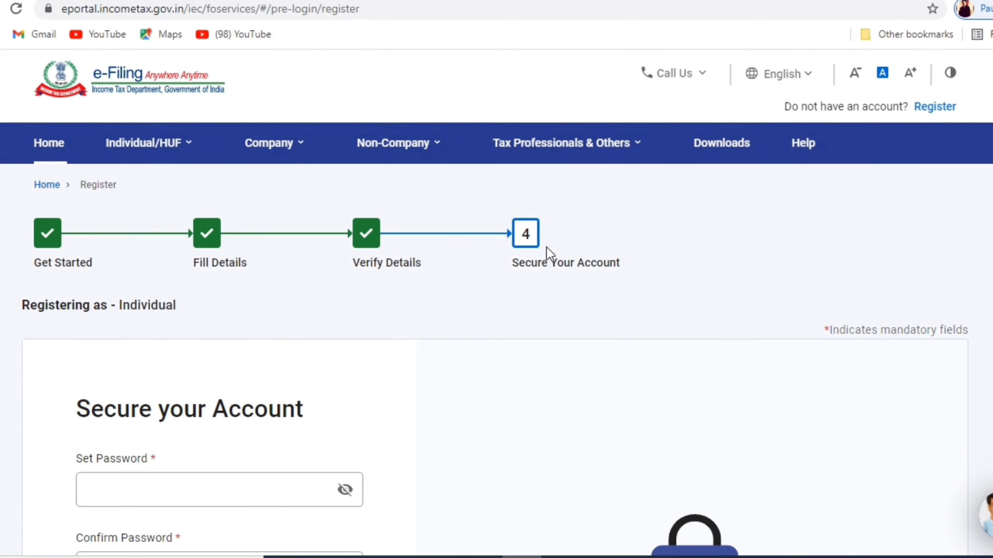
- Enter and confirm the new account password
{"action": "scroll", "coordinate": [222, 387], "scroll_direction": "down", "scroll_amount": 1}
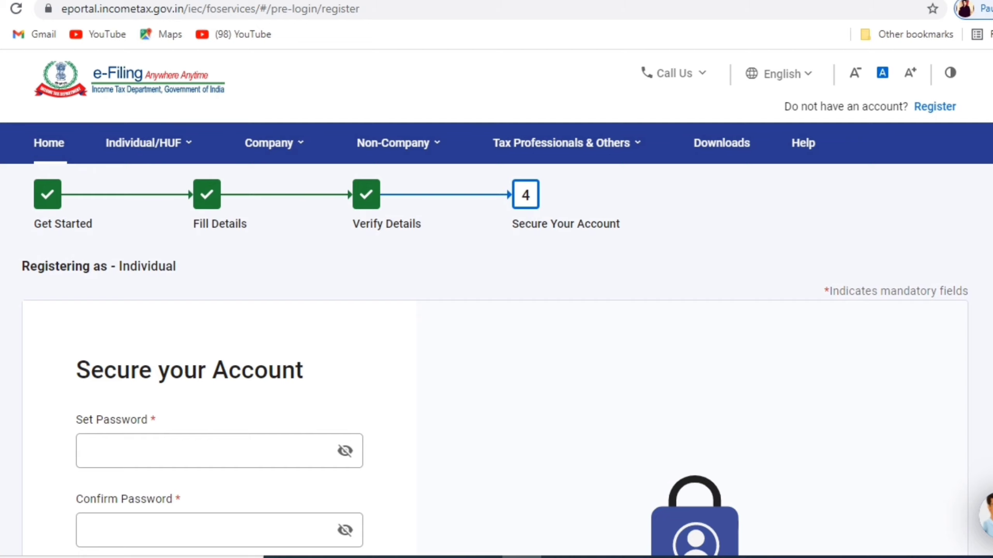
{"action": "scroll", "coordinate": [496, 313], "scroll_direction": "down", "scroll_amount": 2}
{"action": "scroll", "coordinate": [496, 342], "scroll_direction": "down", "scroll_amount": 2}
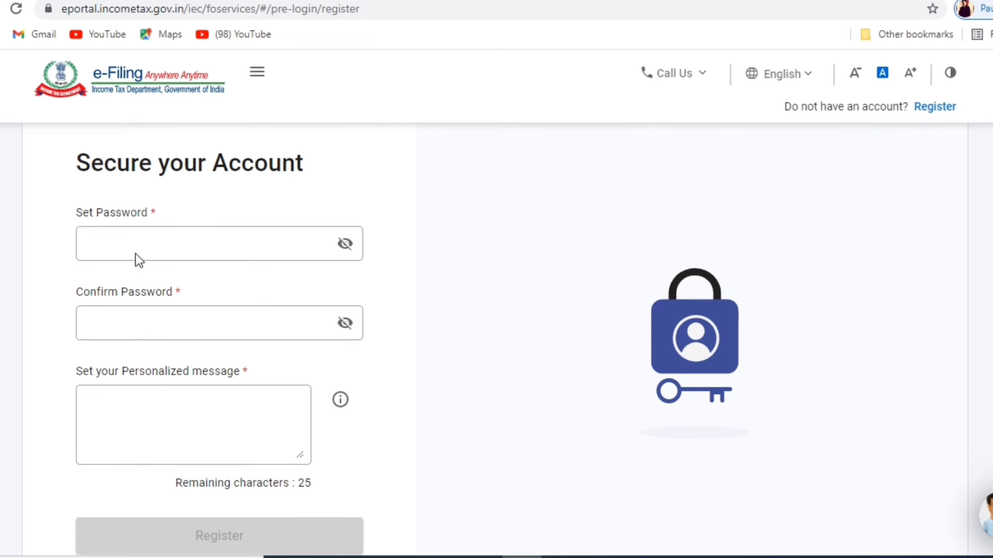
{"action": "left_click", "coordinate": [139, 240]}
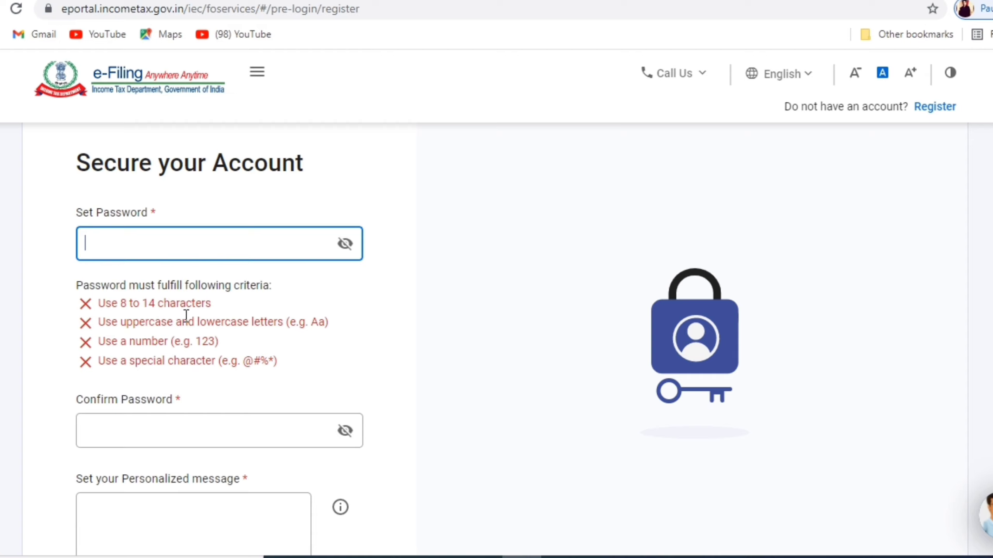
{"action": "left_click", "coordinate": [103, 307]}
{"action": "left_click", "coordinate": [207, 240]}
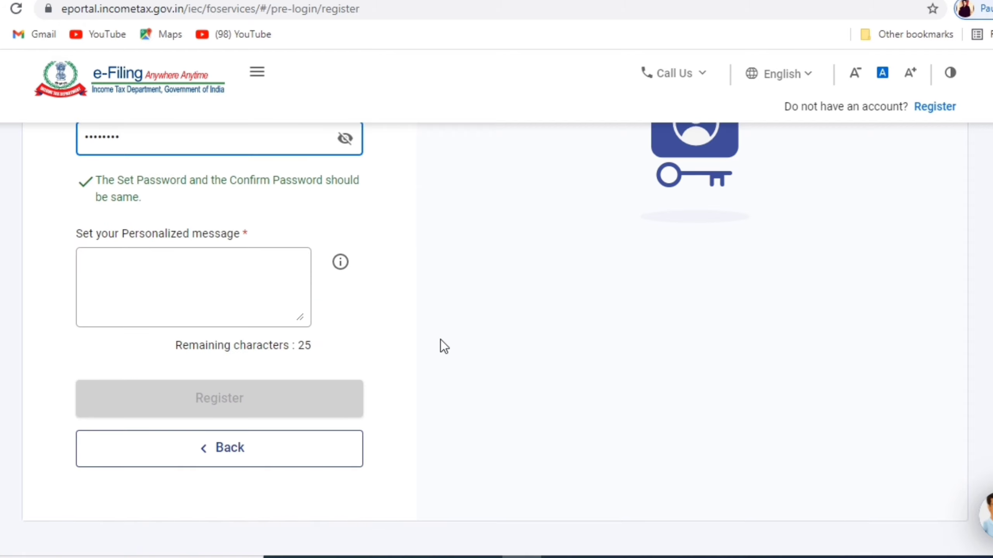
- Paste a personalized login message and submit the registration
{"action": "mouse_move", "coordinate": [277, 299]}
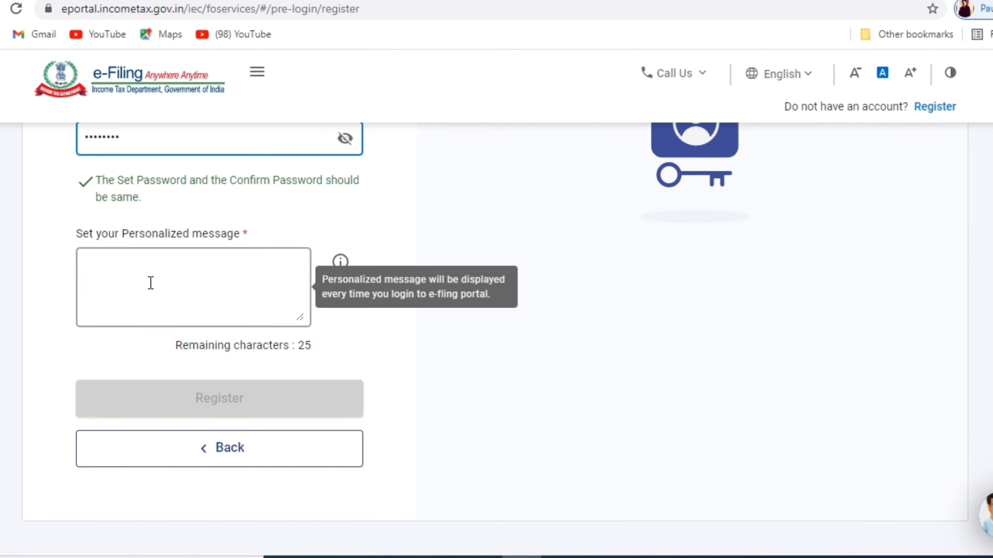
{"action": "left_click", "coordinate": [134, 278]}
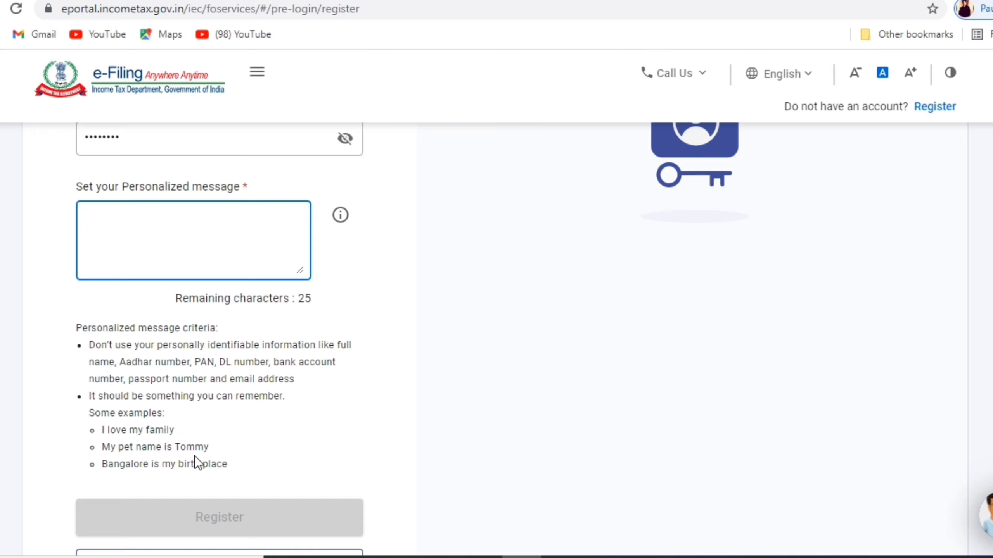
{"action": "key", "text": "ctrl+v"}
{"action": "scroll", "coordinate": [113, 477], "scroll_direction": "down", "scroll_amount": 3}
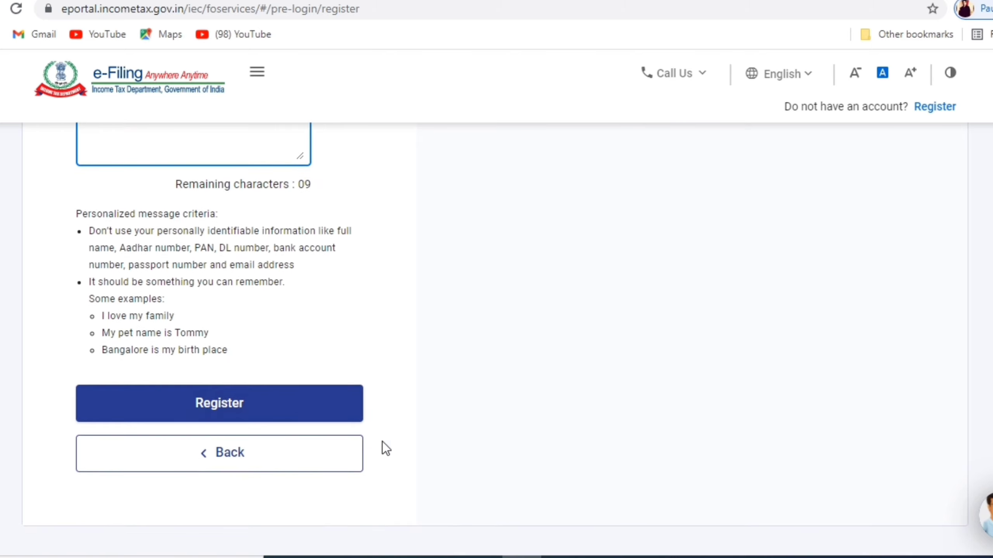
{"action": "left_click", "coordinate": [296, 416]}
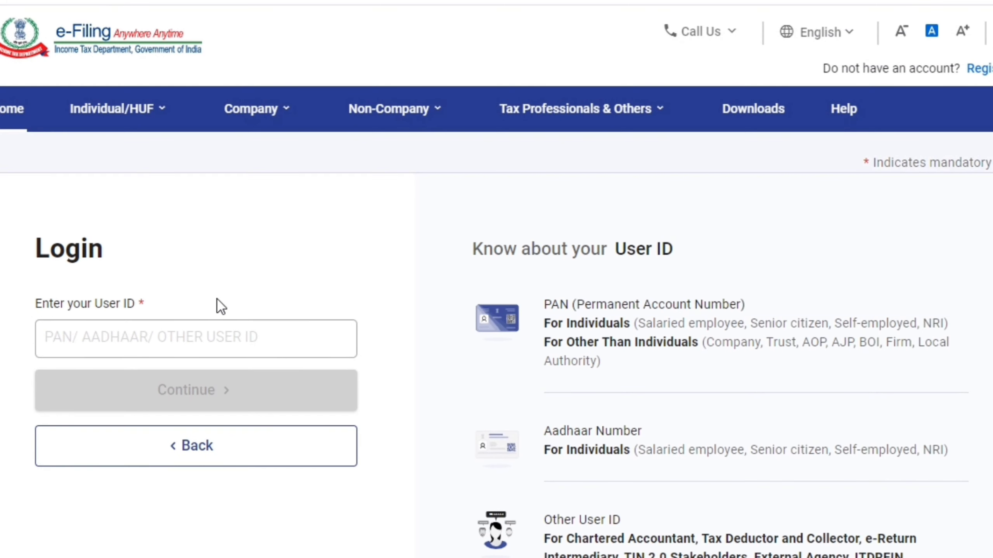
- Go to the Login page to sign in with the new User ID
{"action": "left_click", "coordinate": [187, 336]}
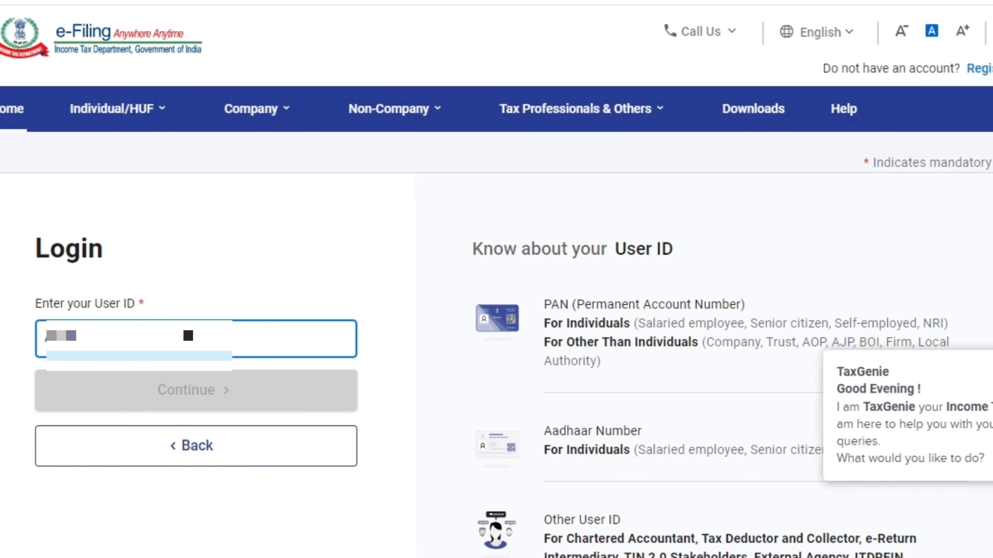
- Log in with the User ID, confirm the secure access message, and submit the password
{"action": "type", "text": "A234F"}
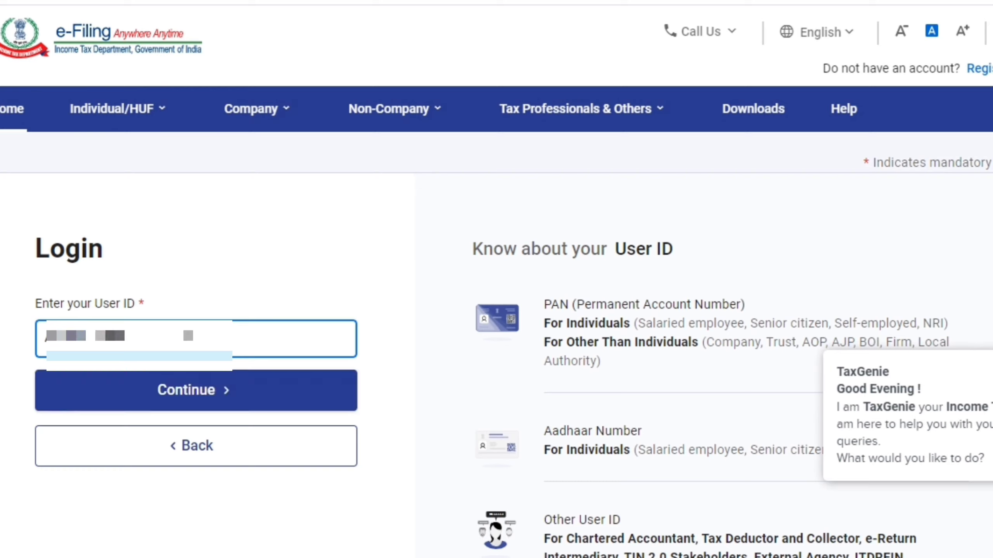
{"action": "left_click", "coordinate": [204, 392]}
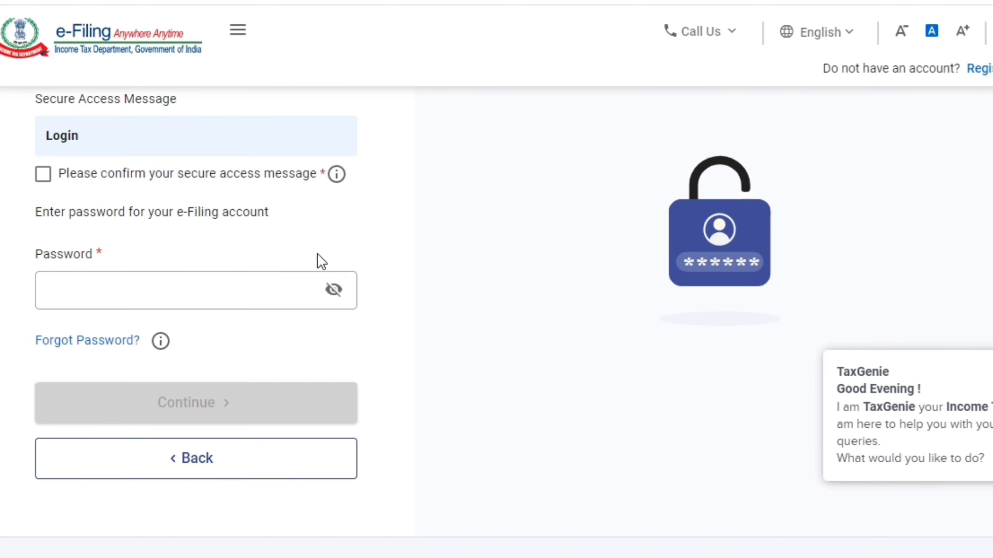
{"action": "left_click", "coordinate": [43, 174]}
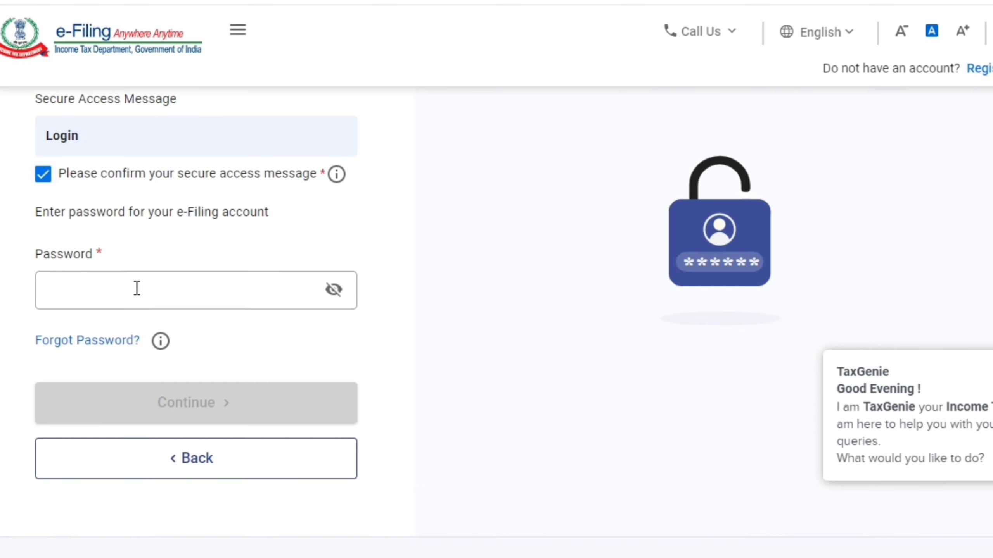
{"action": "left_click", "coordinate": [93, 295]}
{"action": "type", "text": "••••••"}
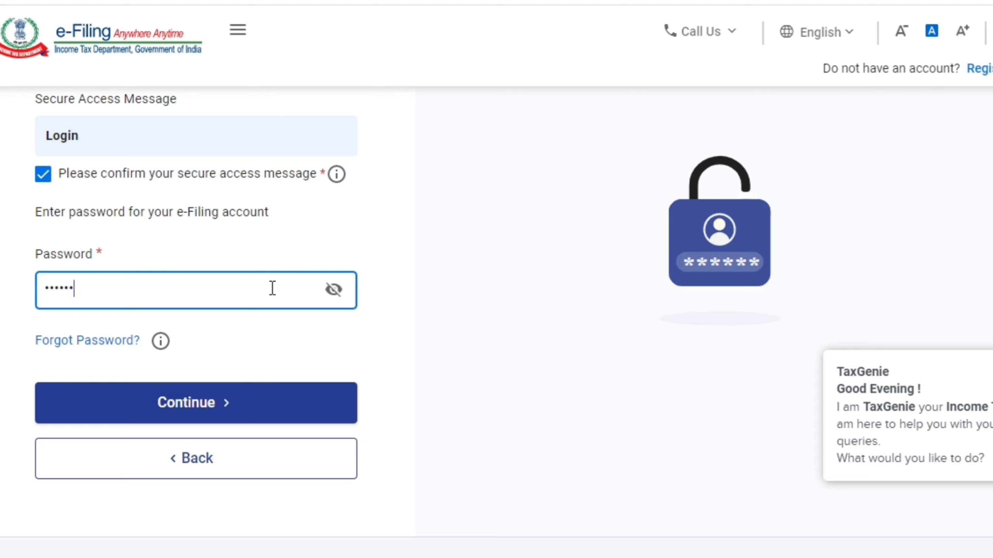
{"action": "type", "text": "••"}
{"action": "left_click", "coordinate": [242, 410]}
- Choose Generate OTP as the login method
{"action": "left_click", "coordinate": [180, 419]}
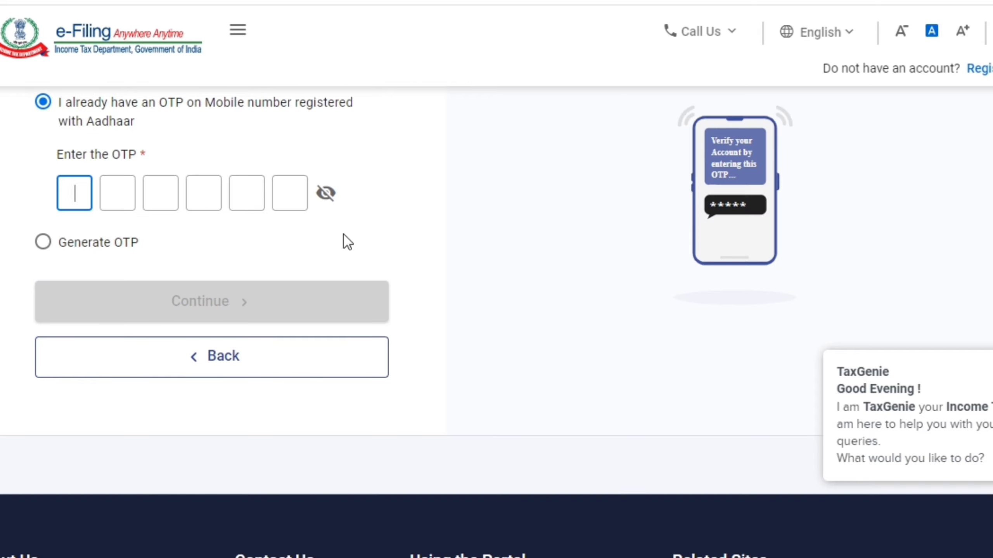
{"action": "left_click", "coordinate": [41, 247]}
{"action": "scroll", "coordinate": [282, 215], "scroll_direction": "up", "scroll_amount": 5}
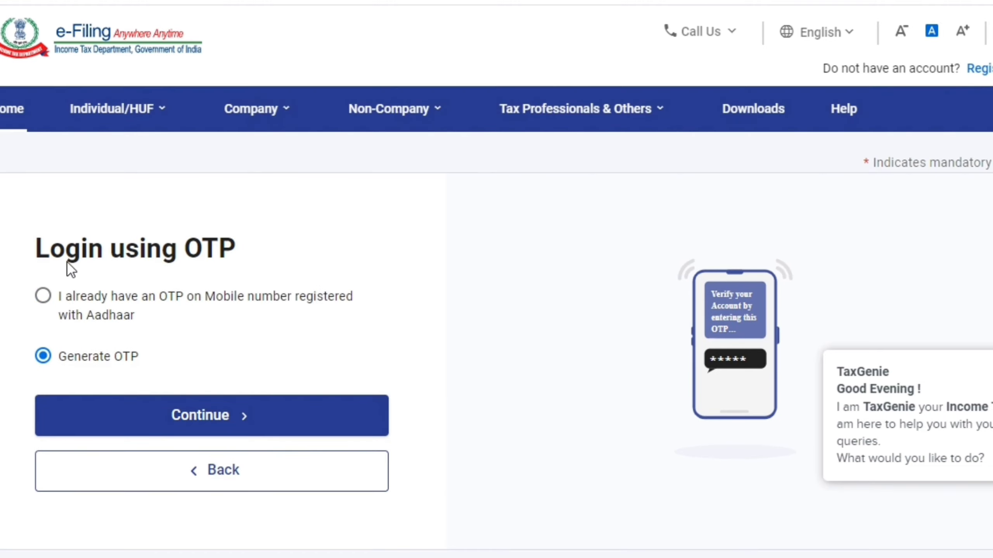
- Agree to Aadhaar validation, generate the Aadhaar OTP, enter it, and log in
{"action": "left_click", "coordinate": [203, 416]}
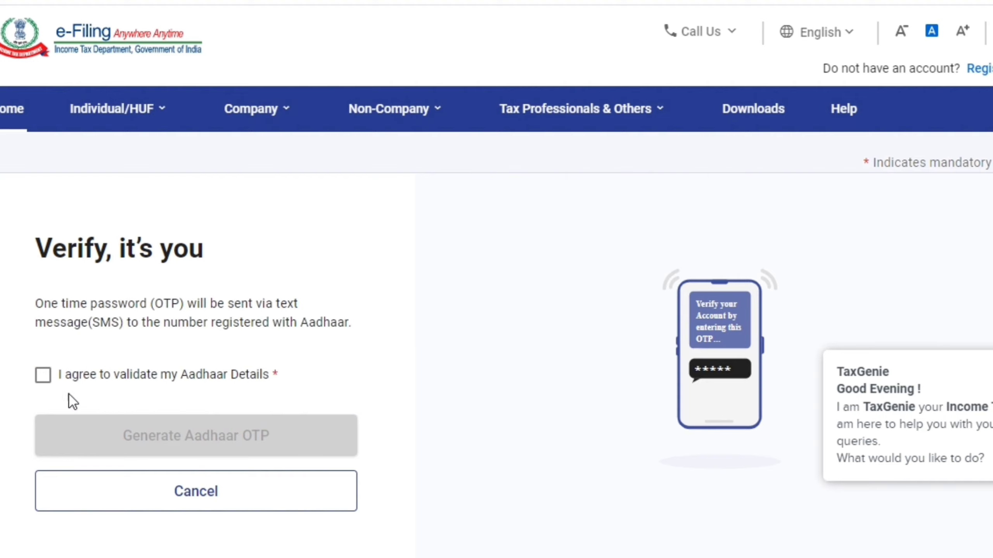
{"action": "left_click", "coordinate": [43, 375]}
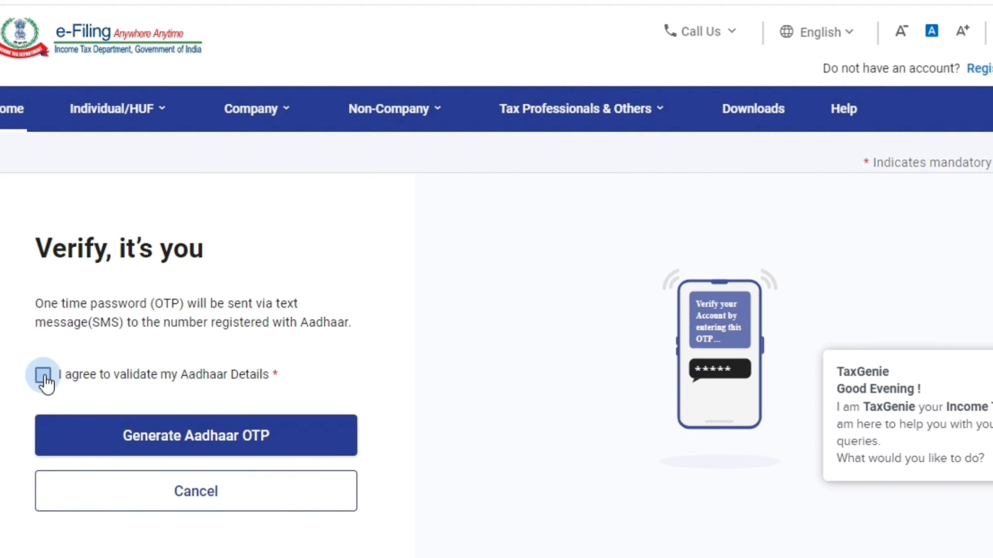
{"action": "left_click", "coordinate": [170, 443]}
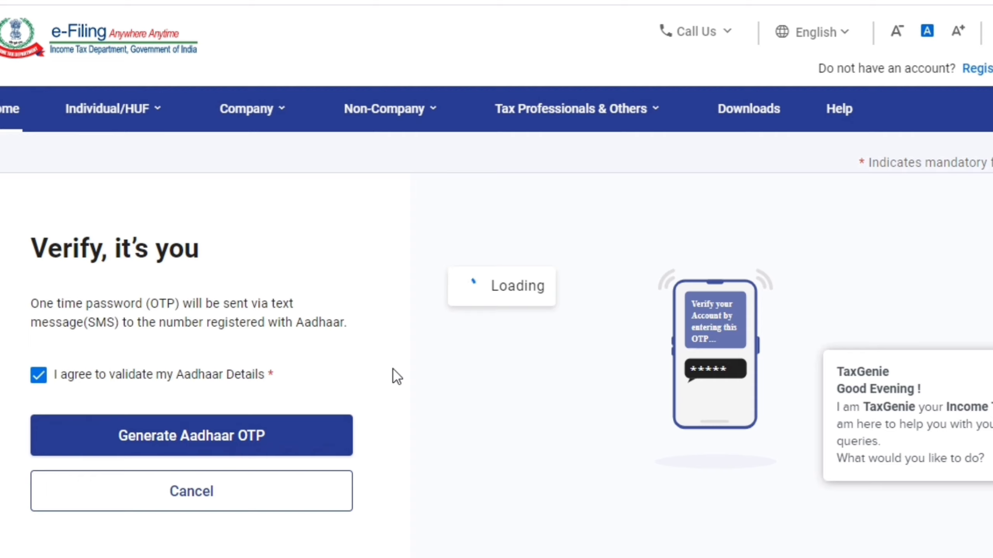
{"action": "scroll", "coordinate": [430, 355], "scroll_direction": "down", "scroll_amount": 5}
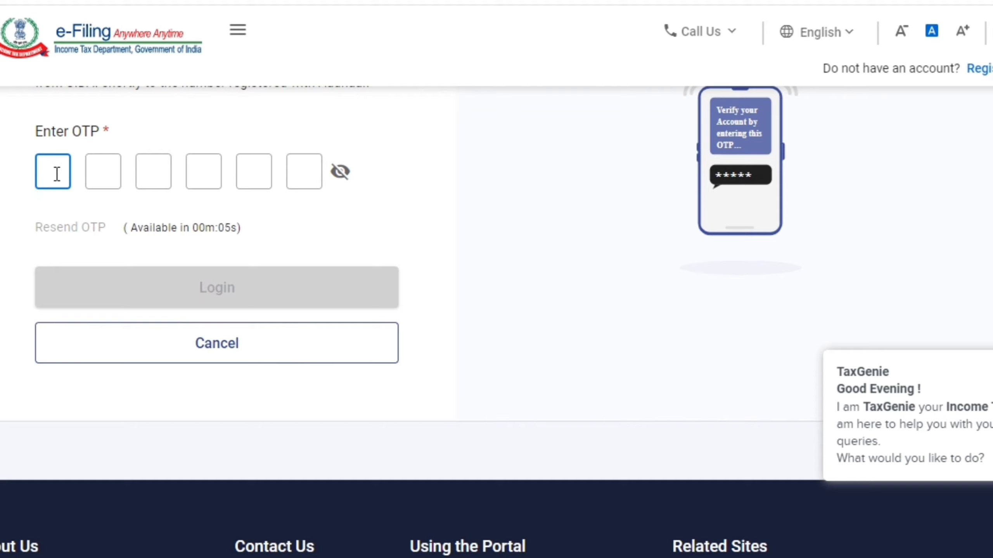
{"action": "type", "text": "123456"}
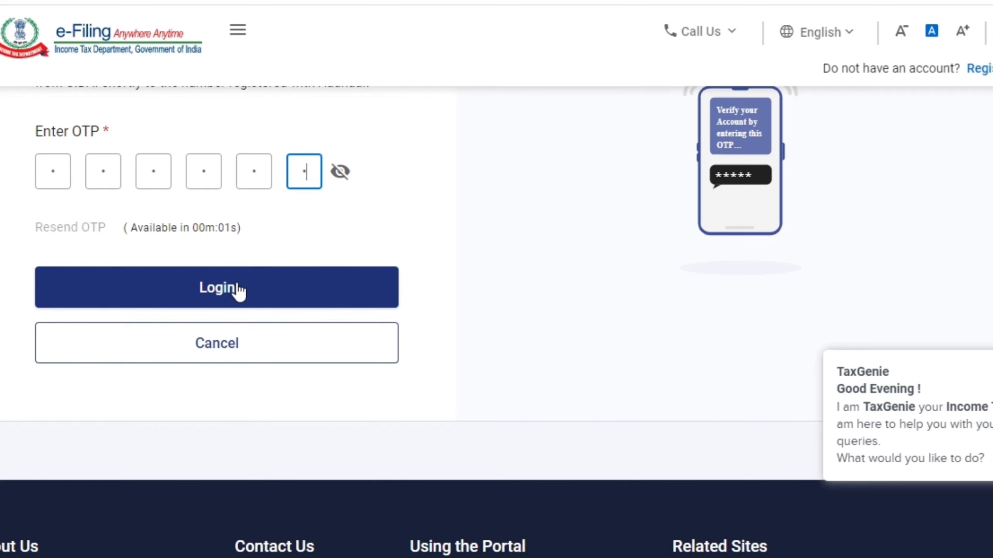
{"action": "left_click", "coordinate": [231, 291]}
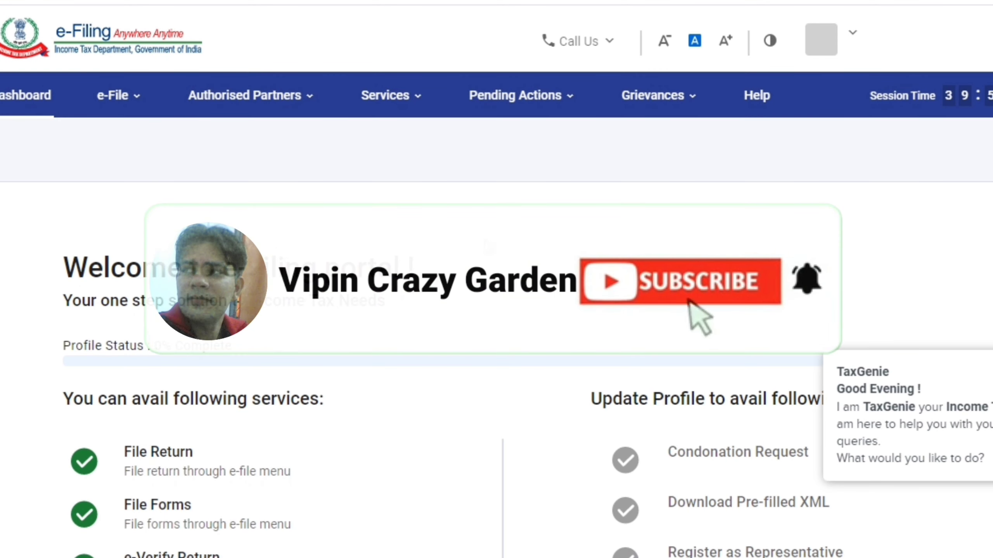
{"action": "scroll", "coordinate": [400, 257], "scroll_direction": "down", "scroll_amount": 5}
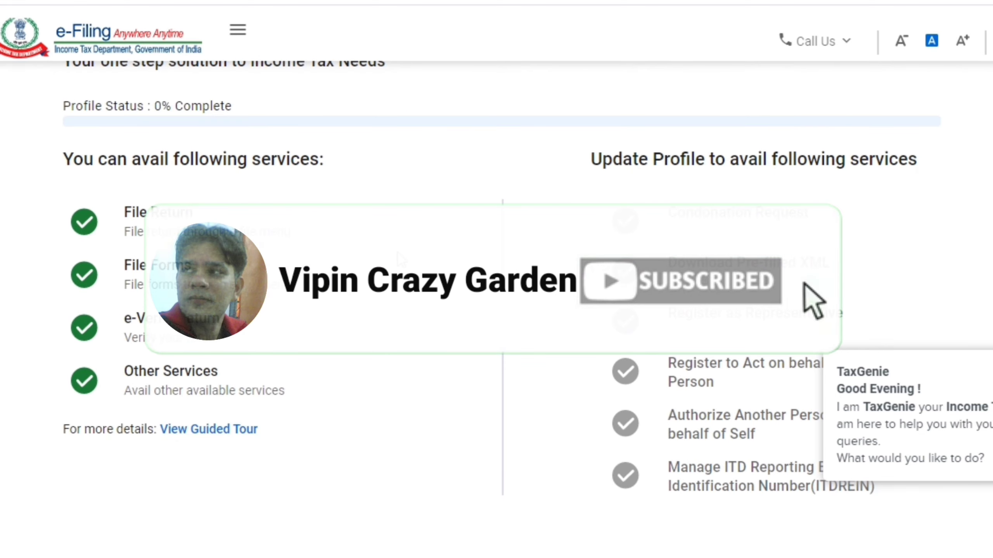
{"action": "scroll", "coordinate": [401, 256], "scroll_direction": "down", "scroll_amount": 5}
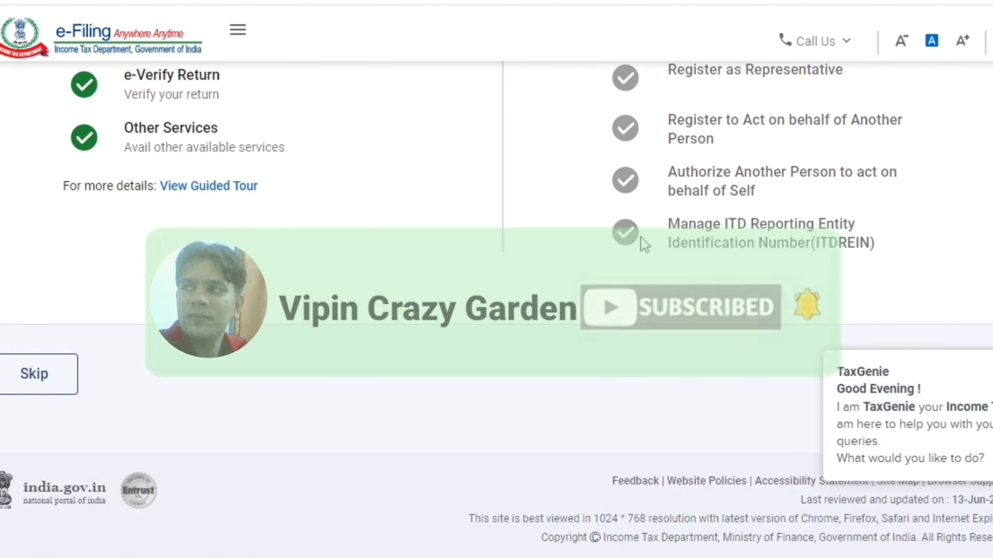
{"action": "scroll", "coordinate": [382, 286], "scroll_direction": "up", "scroll_amount": 5}
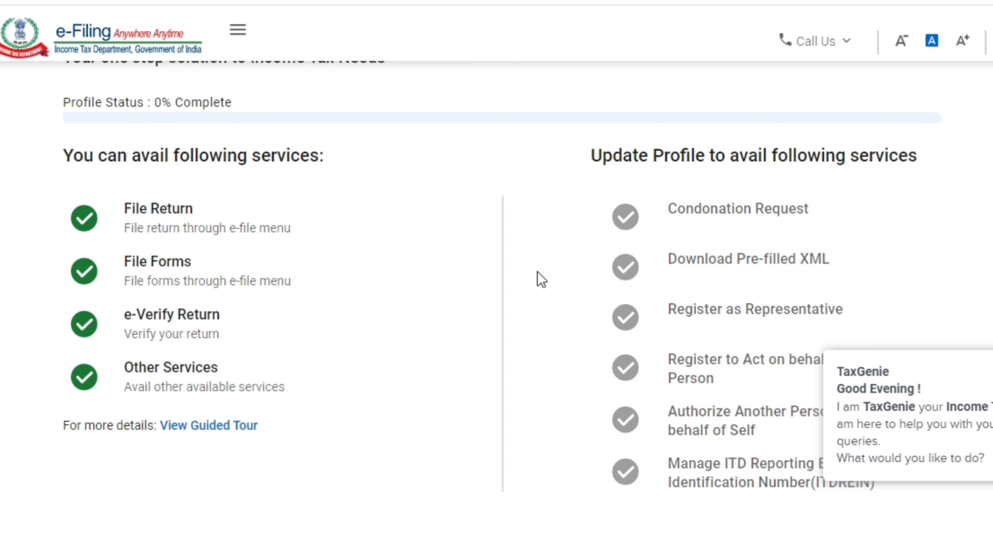
{"action": "scroll", "coordinate": [564, 383], "scroll_direction": "up", "scroll_amount": 5}
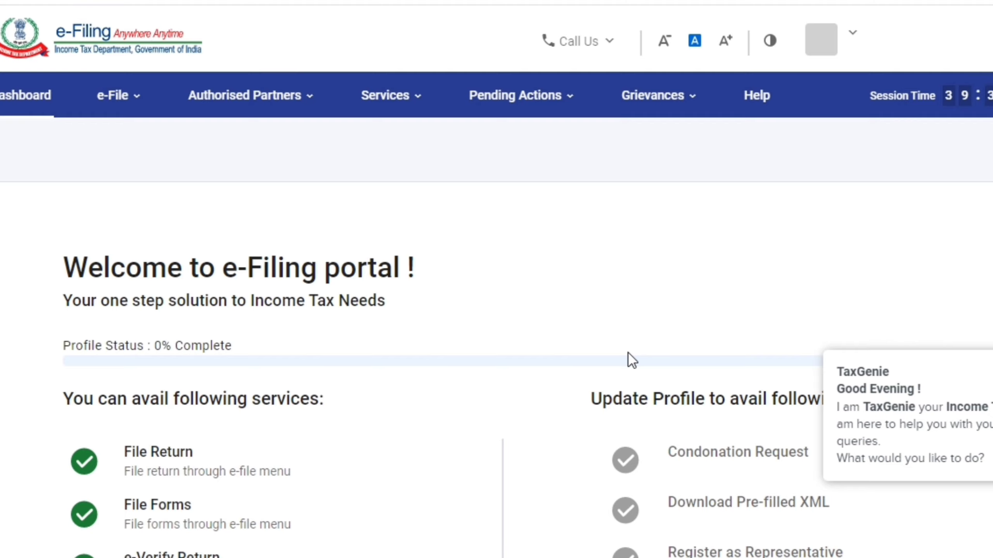
{"action": "scroll", "coordinate": [625, 358], "scroll_direction": "down", "scroll_amount": 5}
{"action": "scroll", "coordinate": [621, 354], "scroll_direction": "up", "scroll_amount": 5}
{"action": "scroll", "coordinate": [575, 333], "scroll_direction": "down", "scroll_amount": 4}
{"action": "scroll", "coordinate": [574, 333], "scroll_direction": "down", "scroll_amount": 1}
{"action": "scroll", "coordinate": [575, 332], "scroll_direction": "up", "scroll_amount": 5}
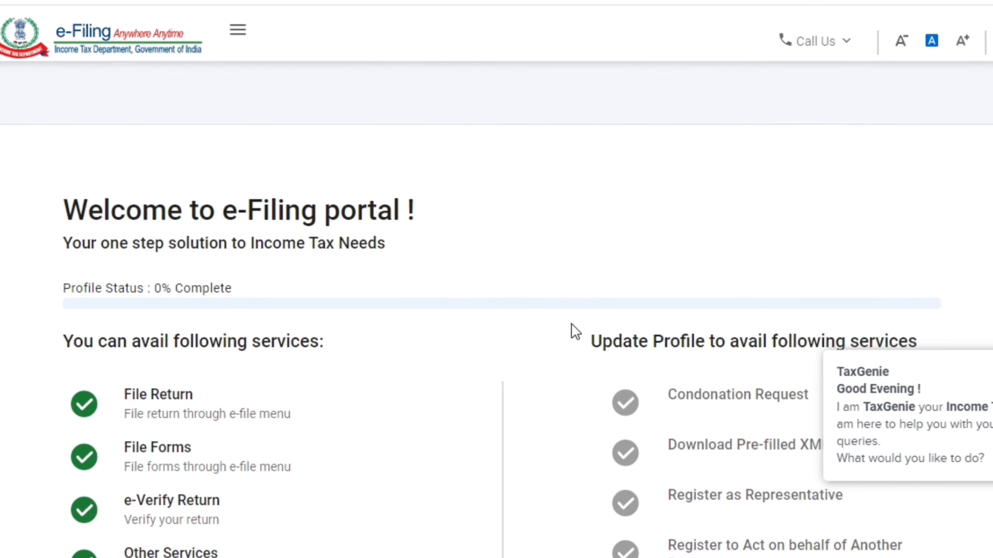